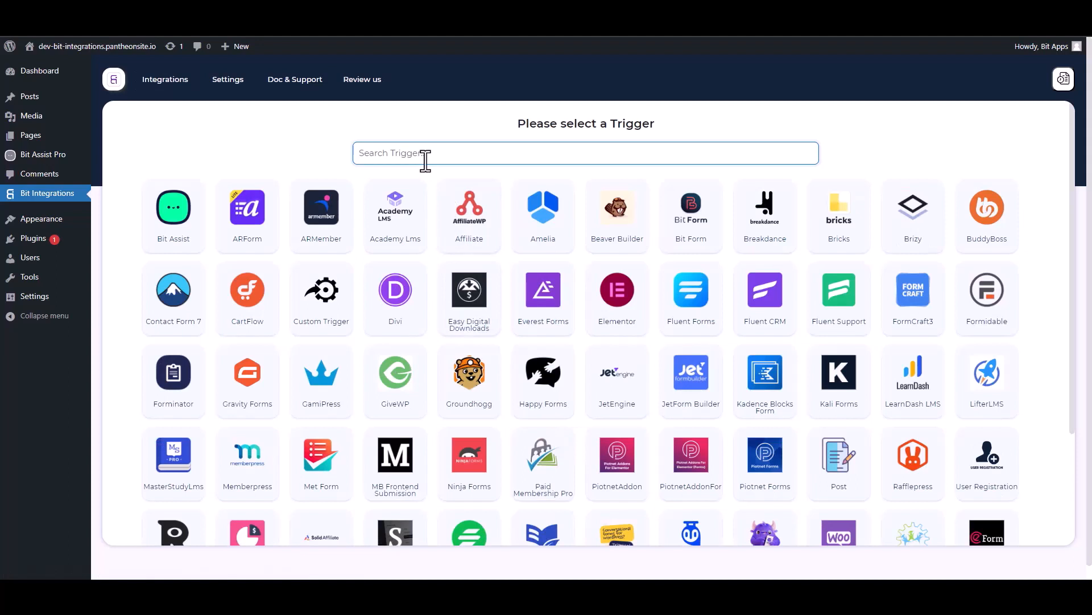
Choose Bit Assist as the trigger, copying its webhook URL and starting the fetch for response data
click(180, 225)
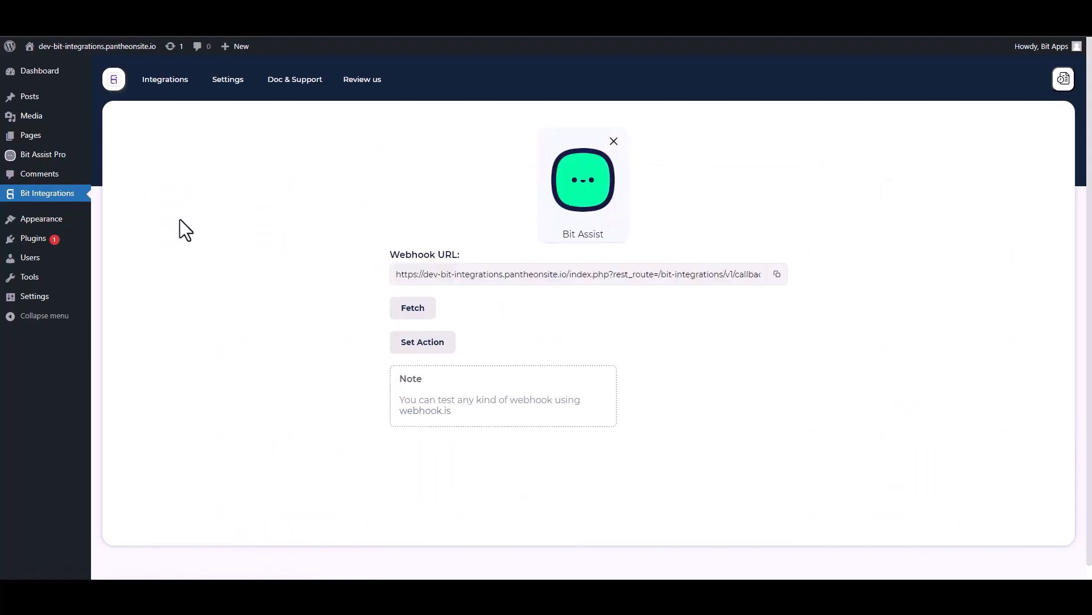
click(779, 276)
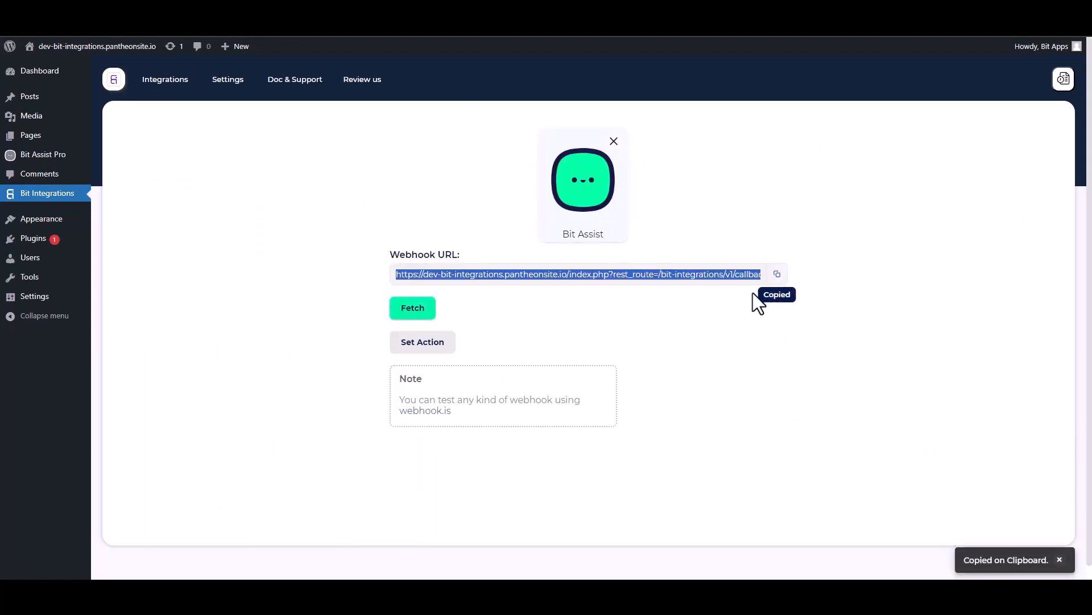
click(421, 318)
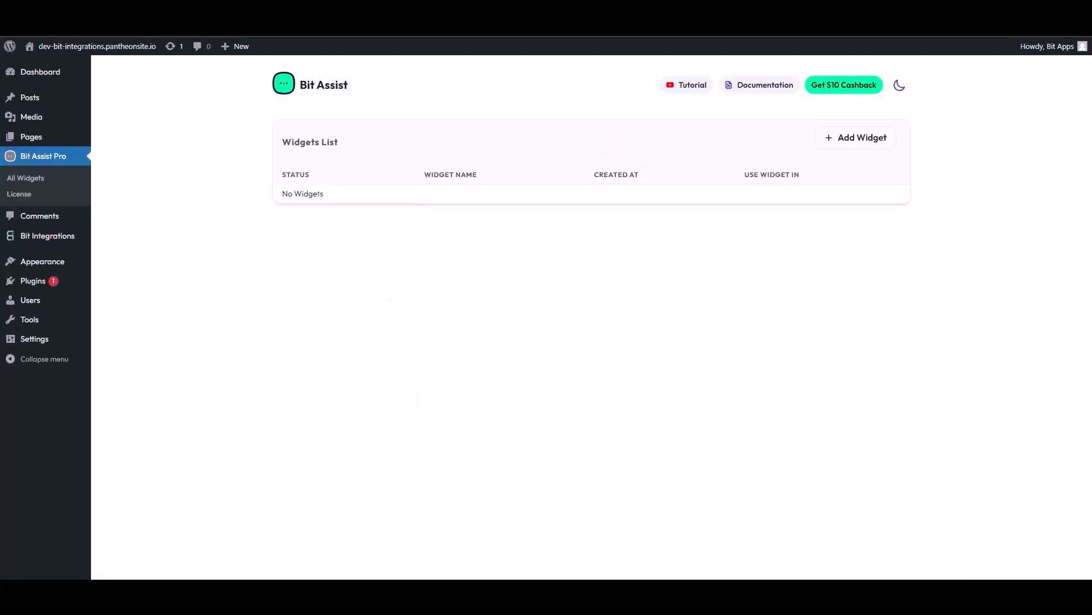
Create a new Bit Assist widget named "Bit Integrations"
click(859, 141)
triple_click(457, 326)
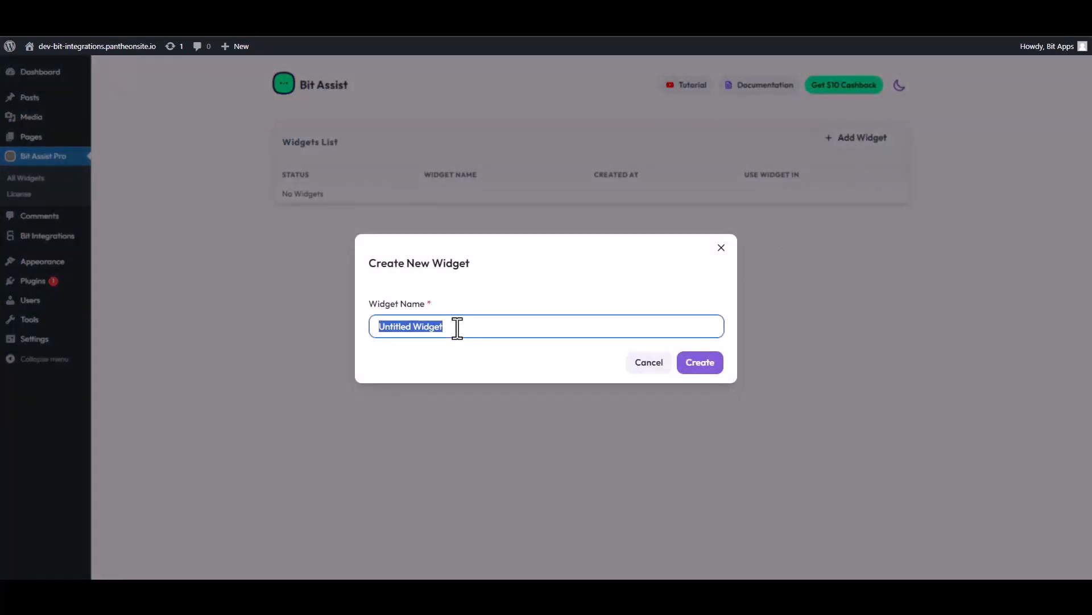
text(Bi)
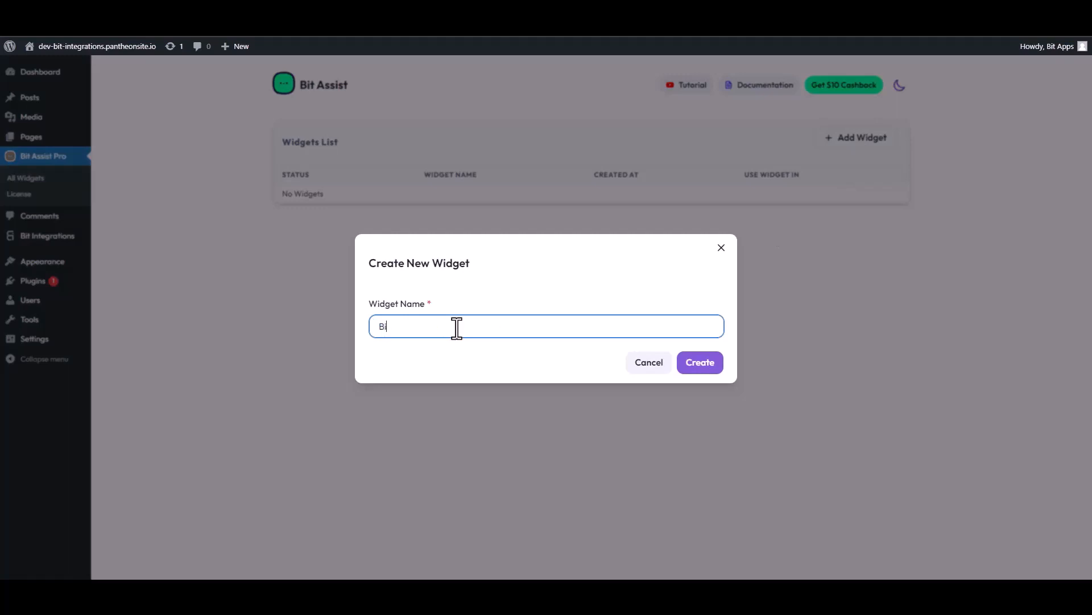
text(t Integrations)
click(710, 367)
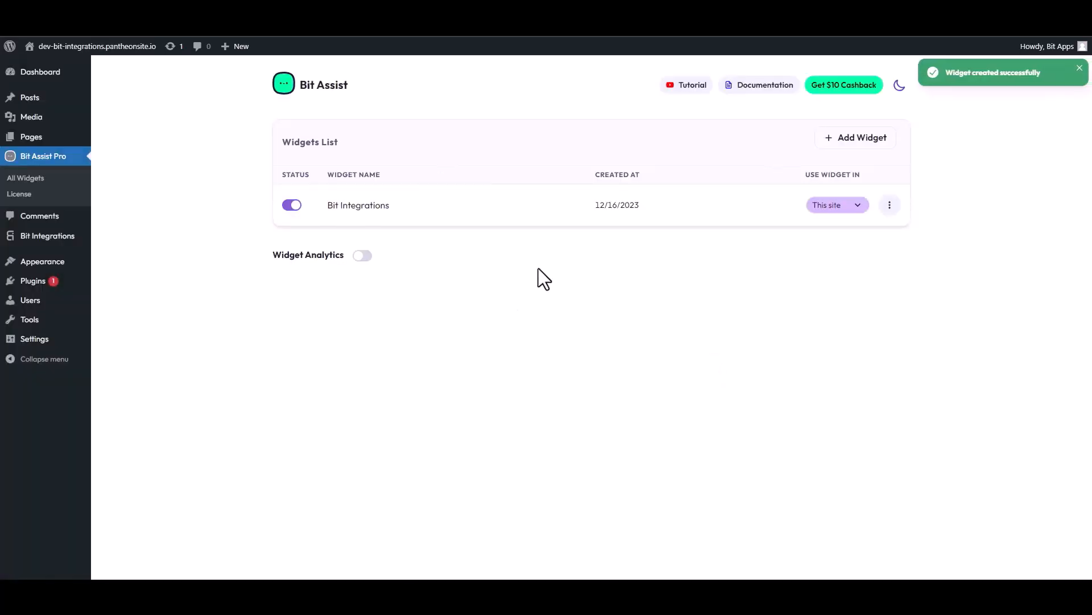
Add a Custom Form channel to the Bit Integrations widget and title it "Contact Form"
click(890, 206)
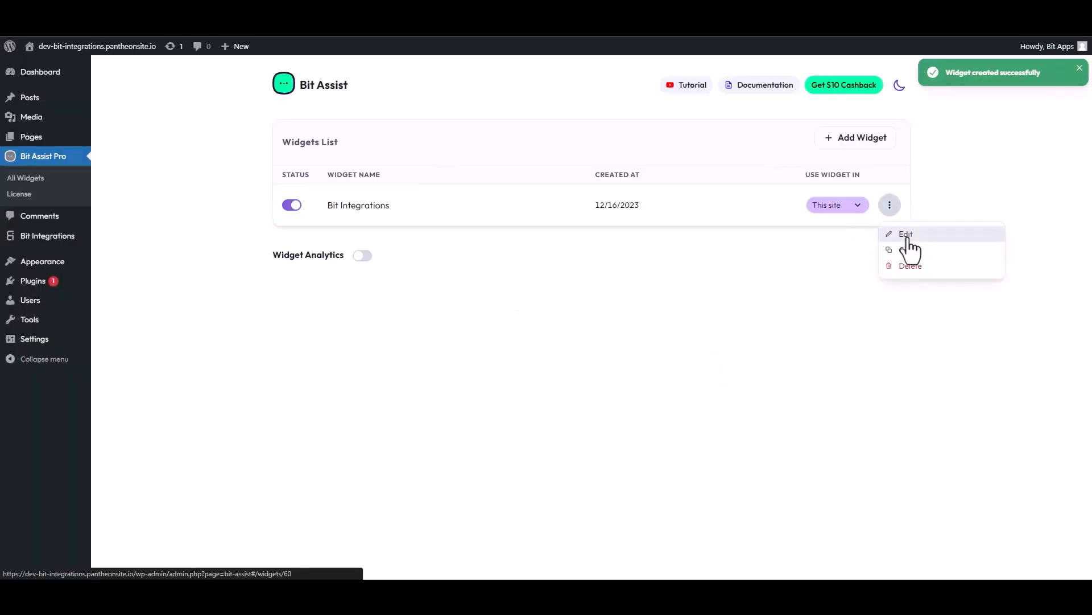
click(905, 234)
click(340, 185)
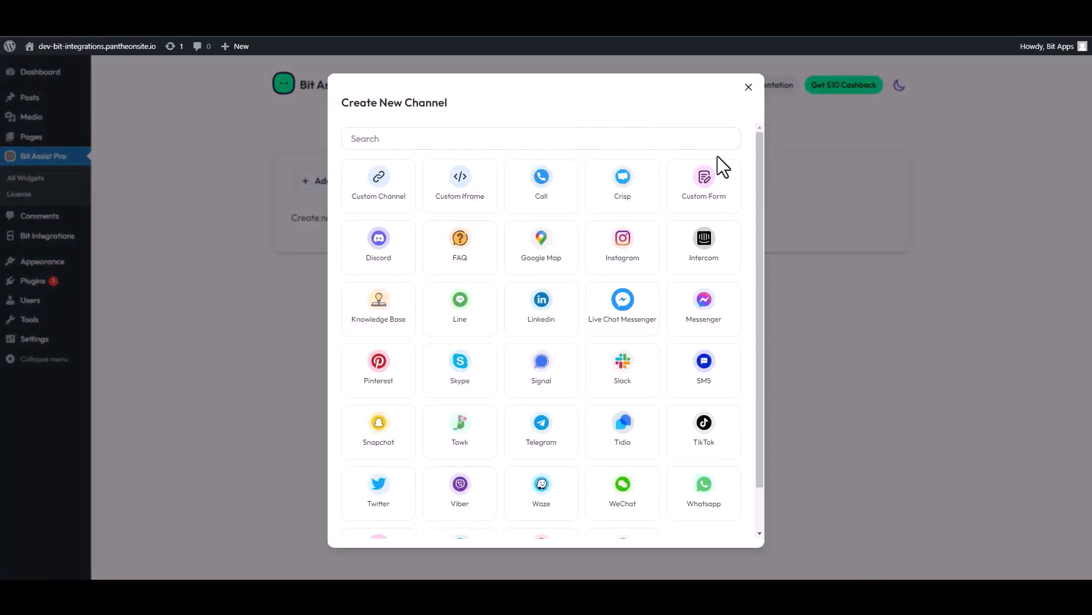
click(705, 188)
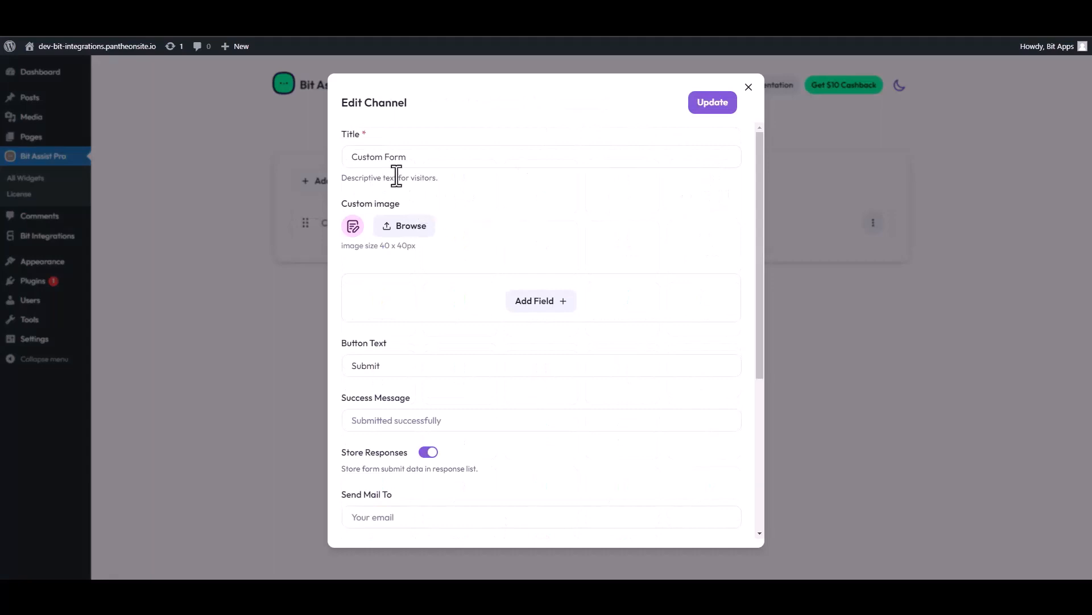
triple_click(408, 161)
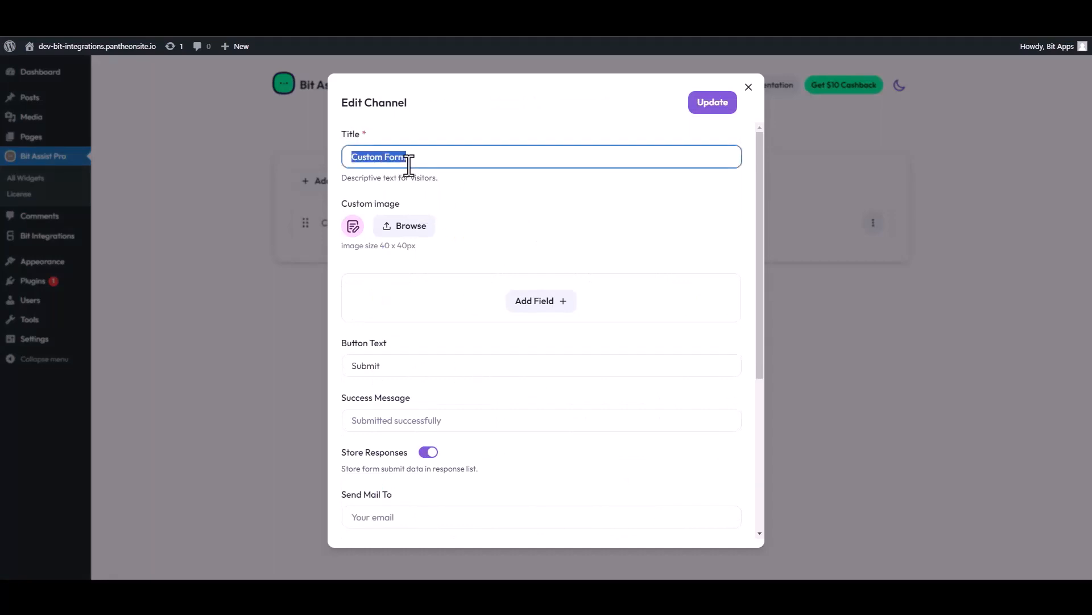
text(Co)
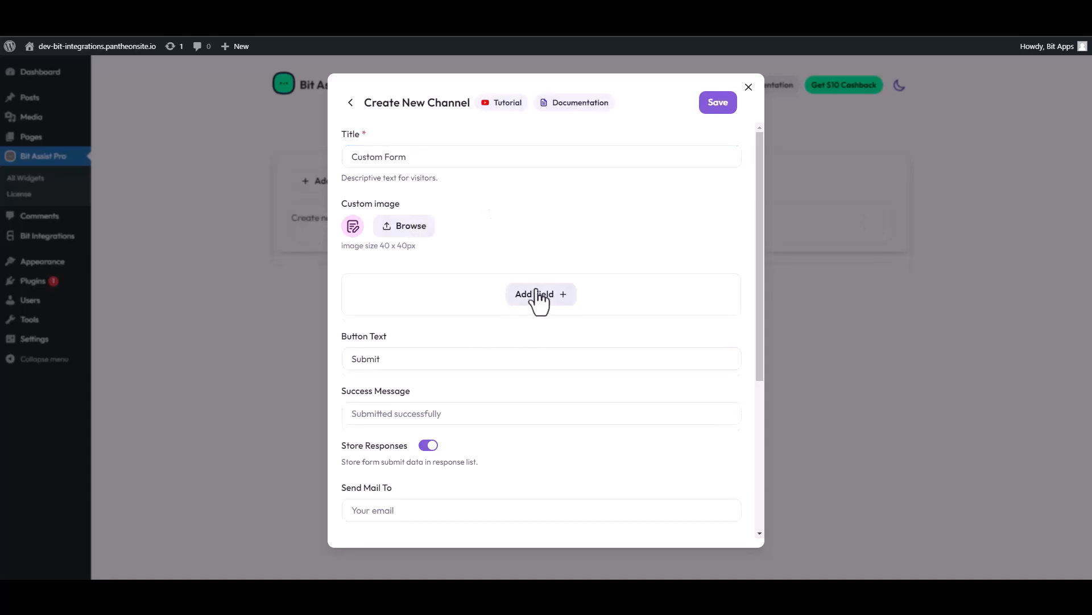
Add two text fields, an email field and a number field to the custom form
click(539, 294)
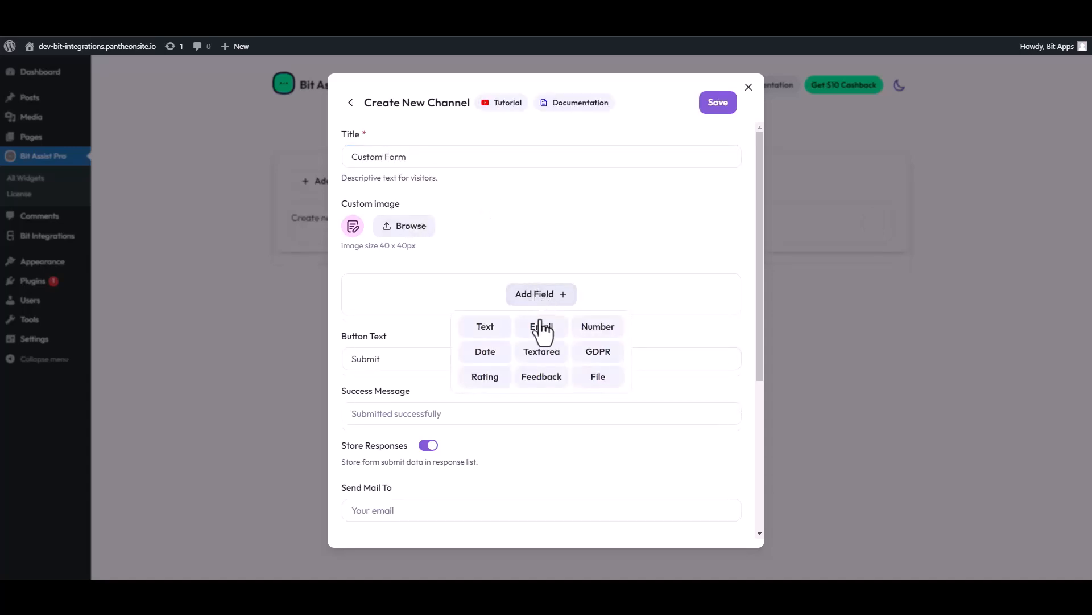
click(482, 326)
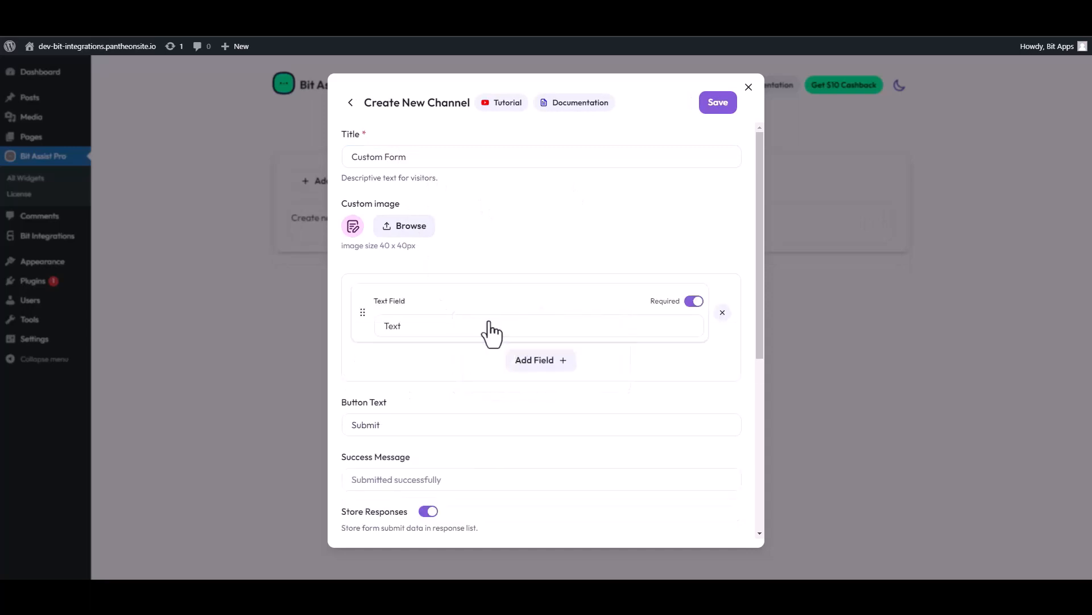
click(517, 361)
click(482, 391)
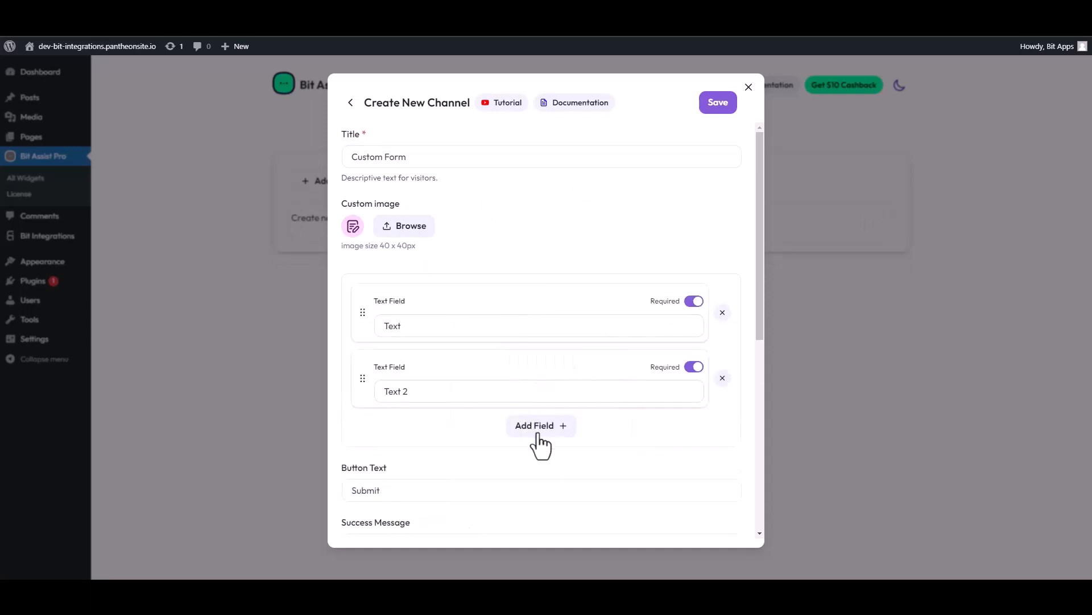
click(540, 428)
click(540, 461)
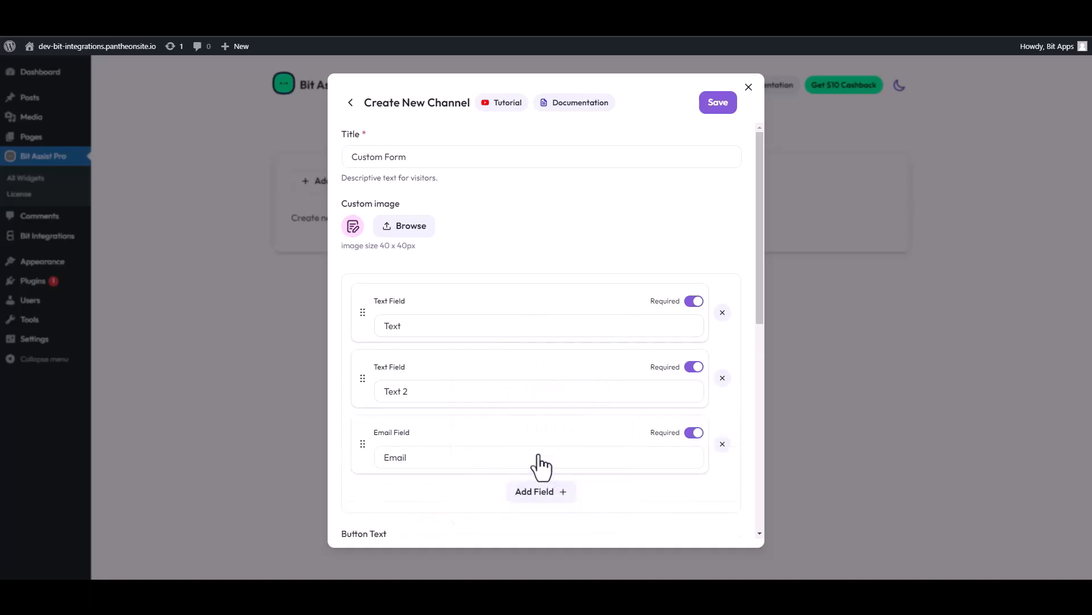
click(542, 493)
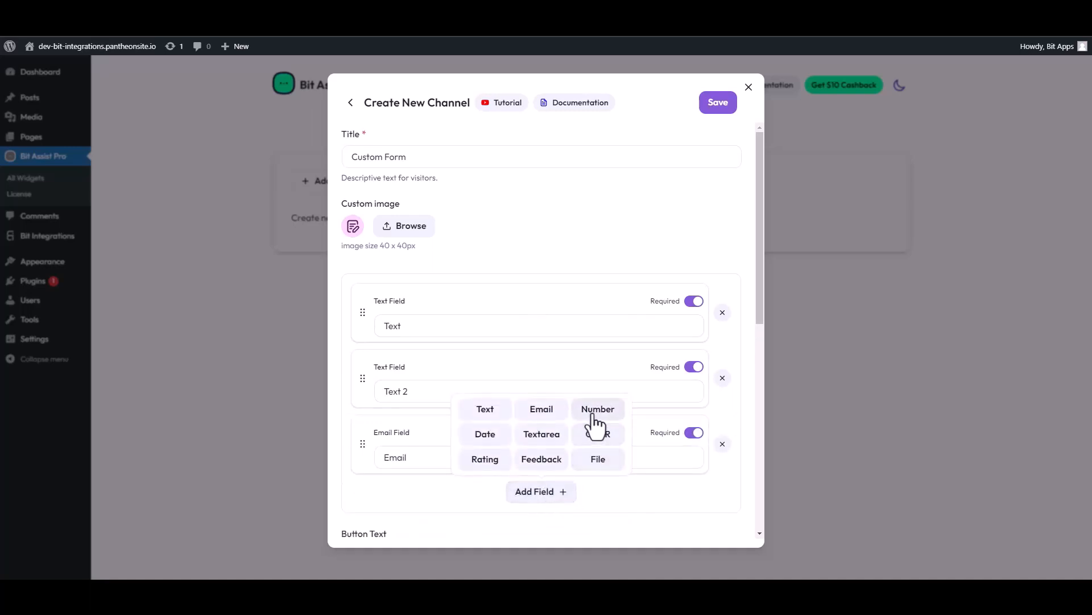
click(575, 419)
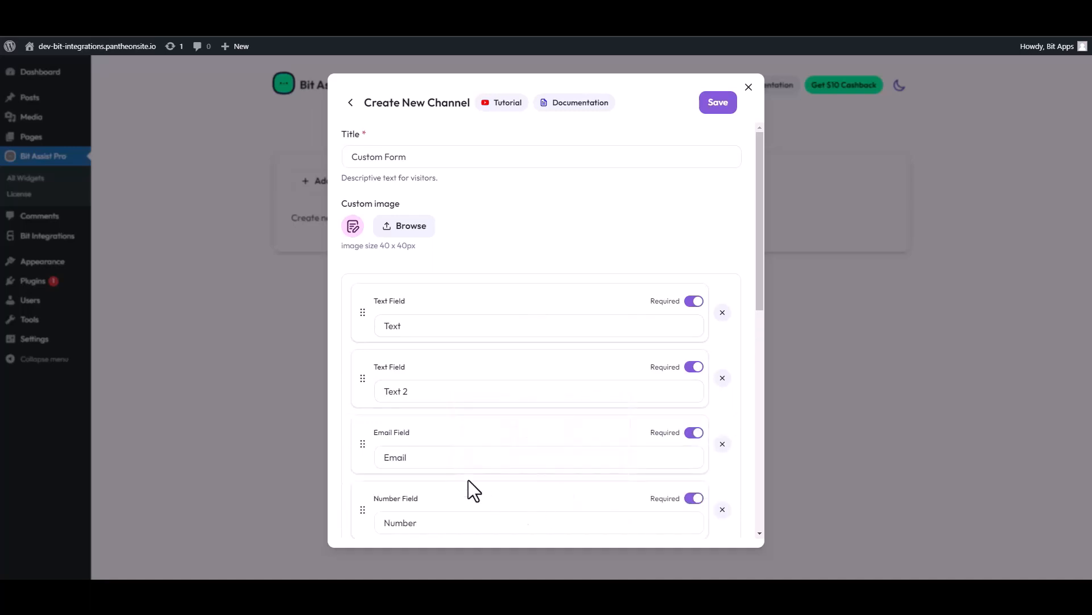
Label the form's two text fields "First Name" and "Last Name"
double_click(469, 326)
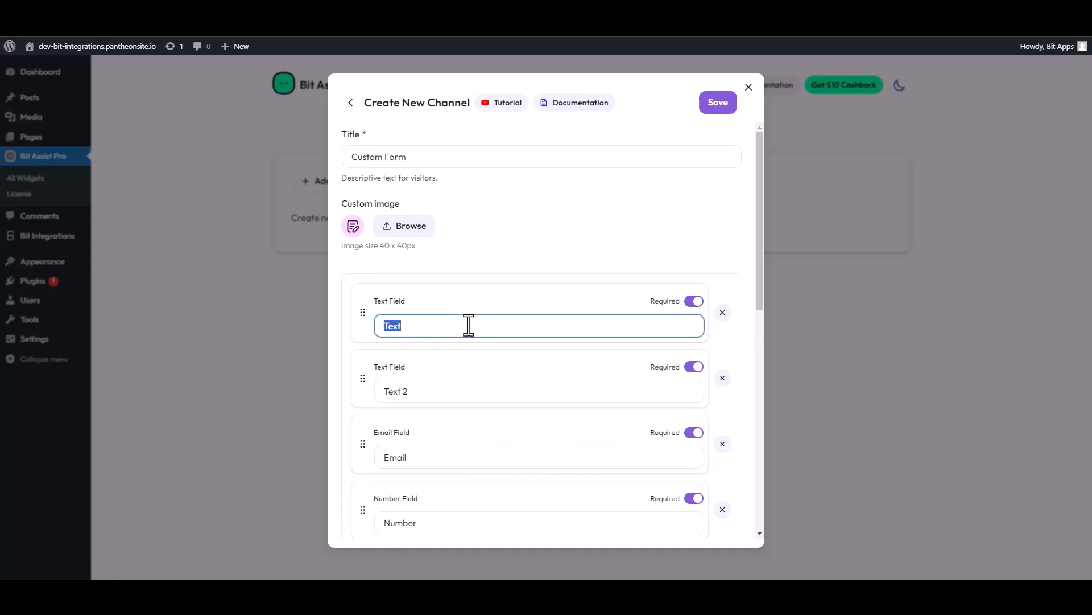
text(First Name)
drag(421, 391, 373, 392)
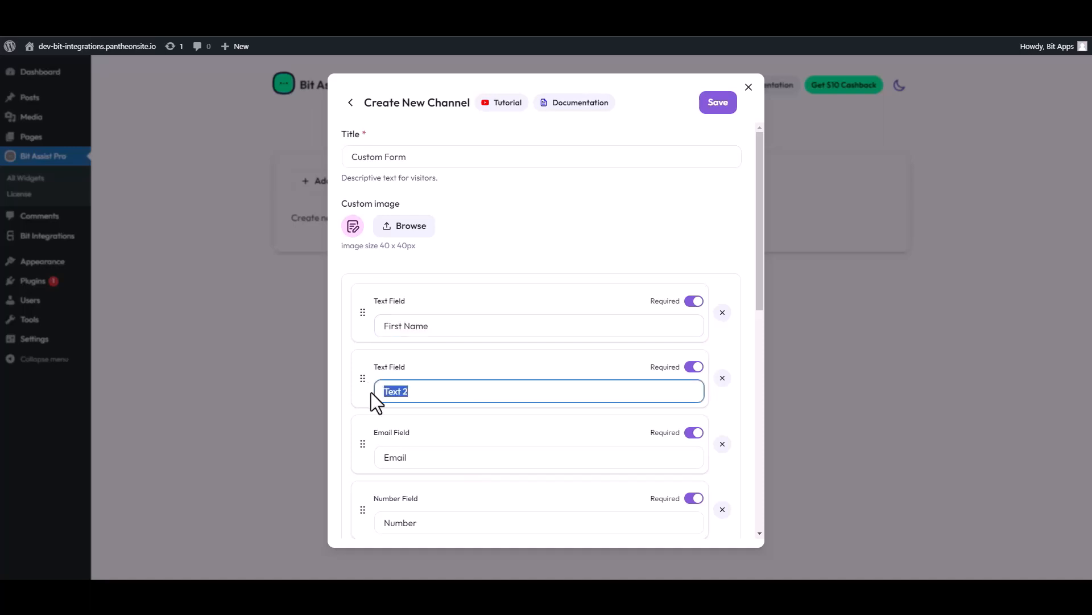
text(Last Name)
Paste the copied Bit Assist webhook URL into the form channel's webhook setting and save the channel
scroll(455, 433, down, 4)
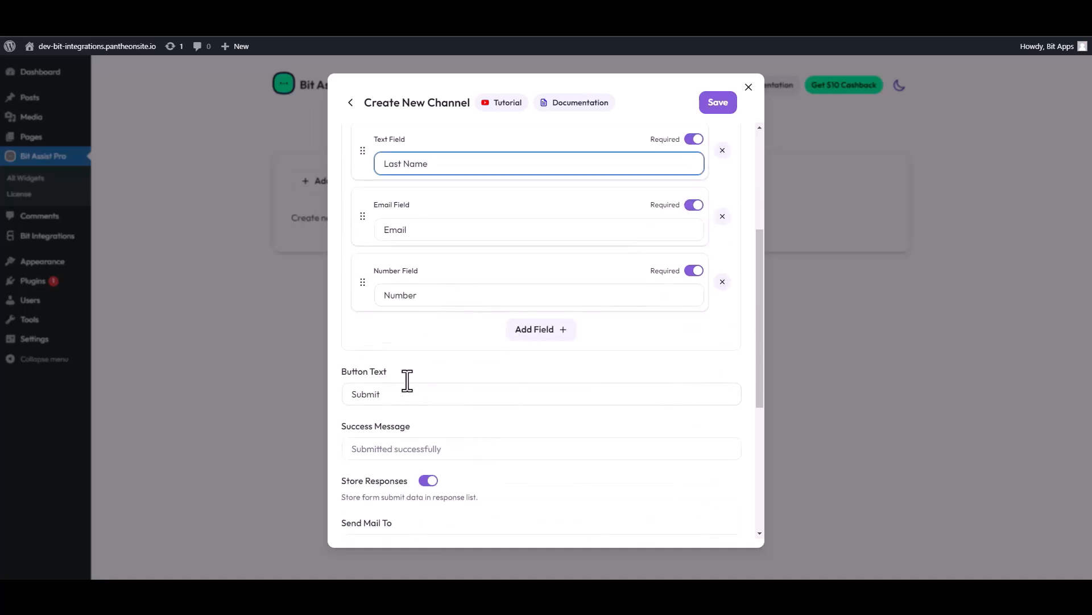
scroll(408, 380, down, 4)
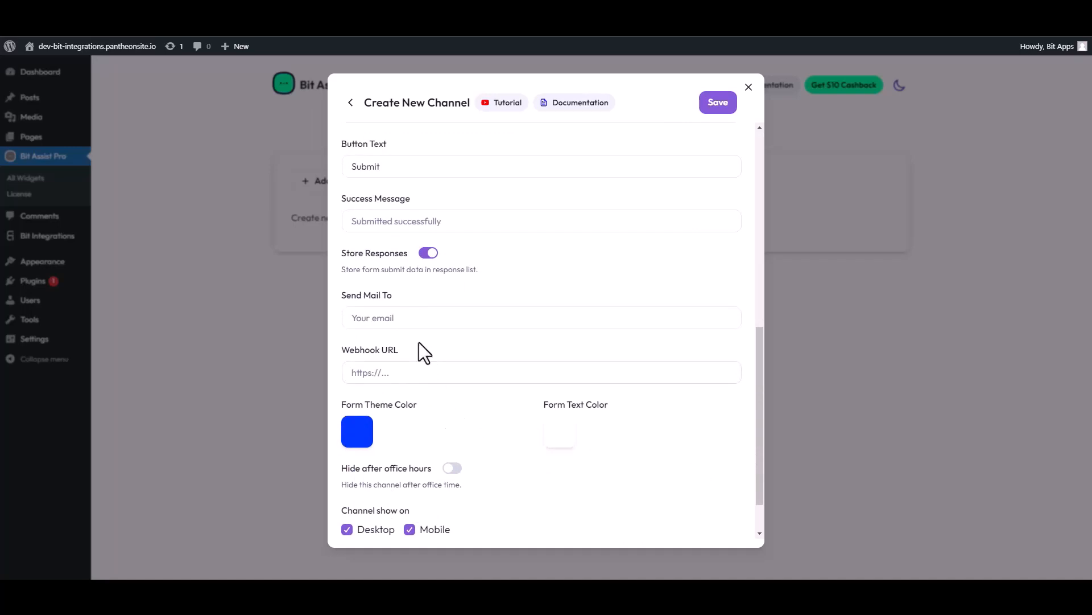
scroll(416, 332, down, 1)
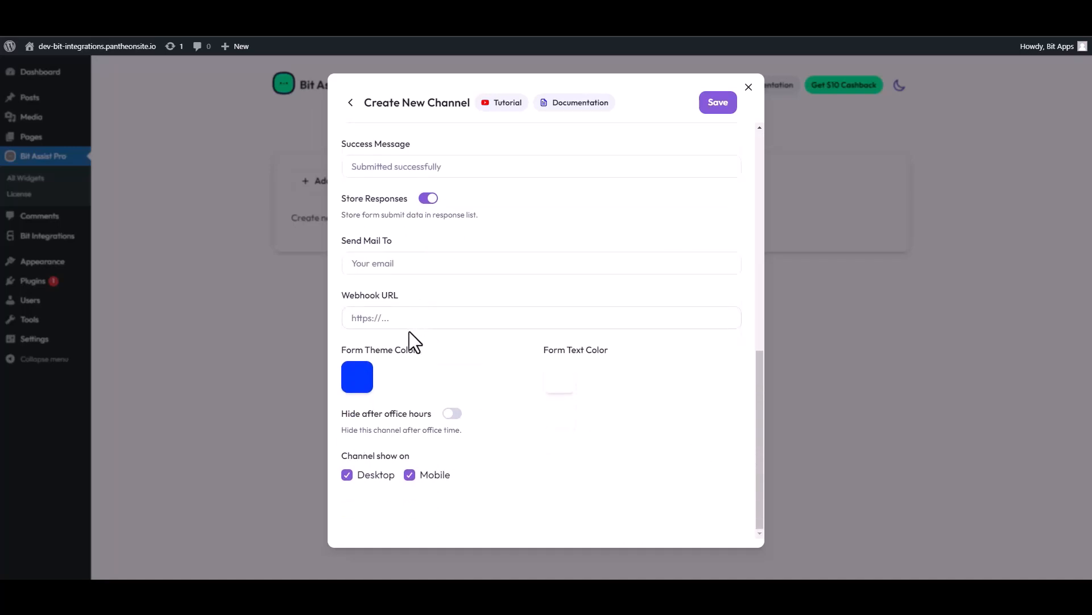
click(394, 320)
key(ctrl+v)
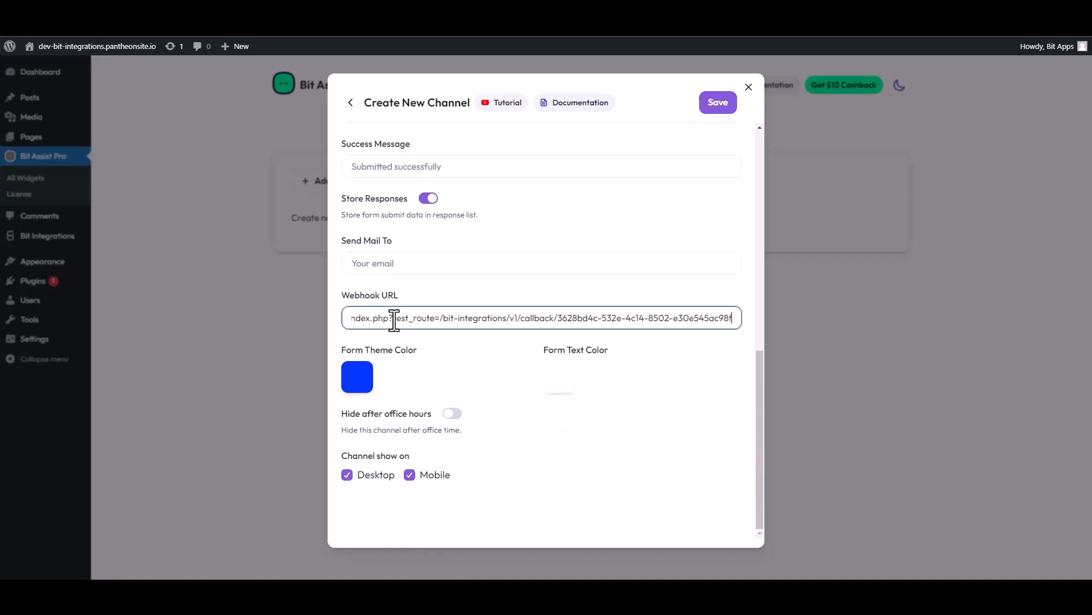
click(718, 104)
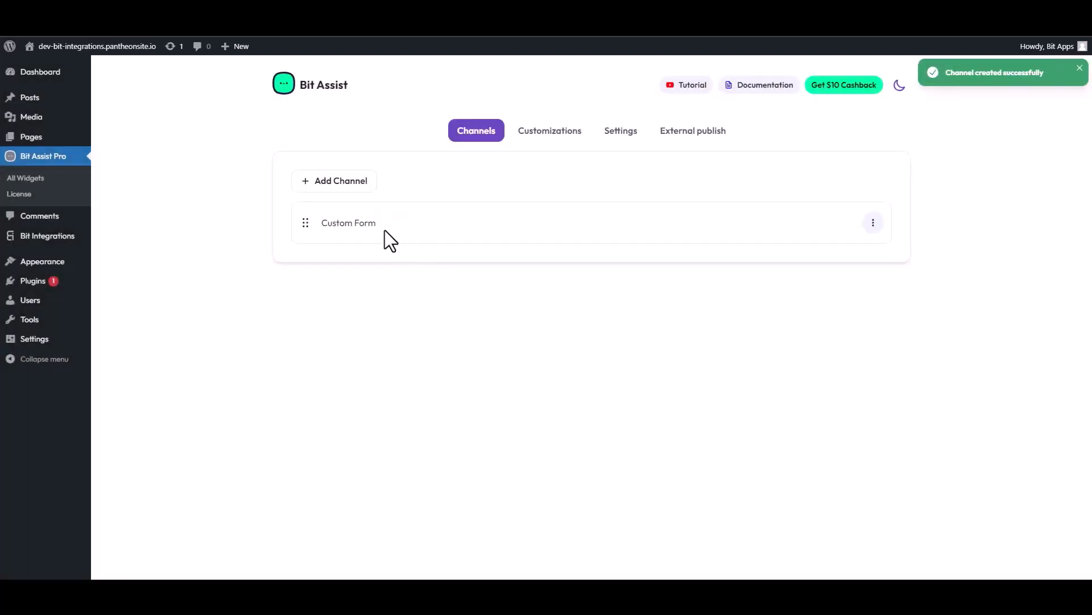
Visit the live site and open the Contact Form from its Bit Assist widget
click(96, 46)
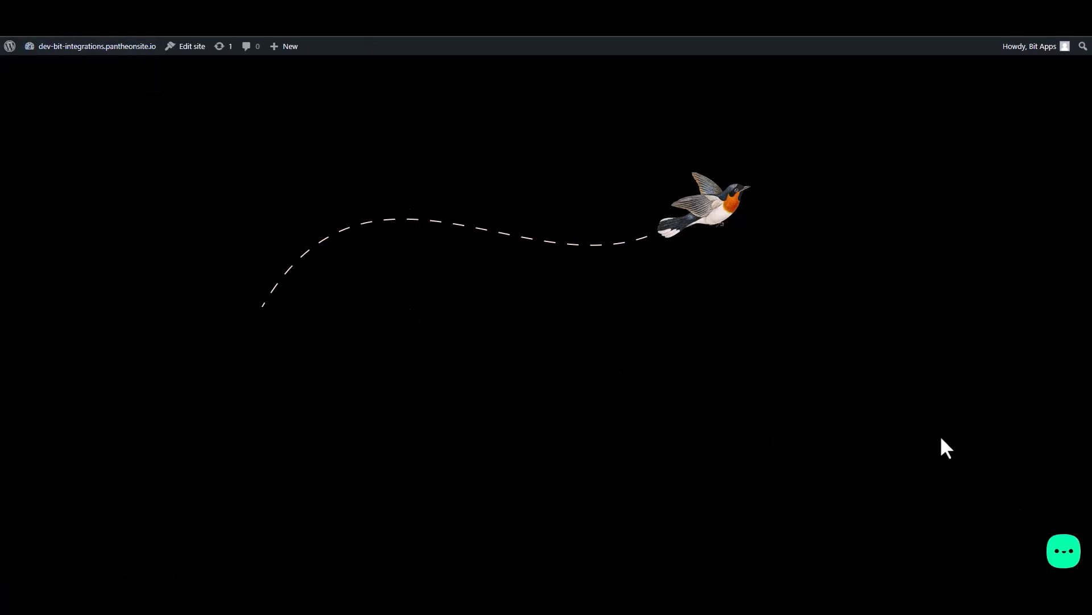
click(1064, 552)
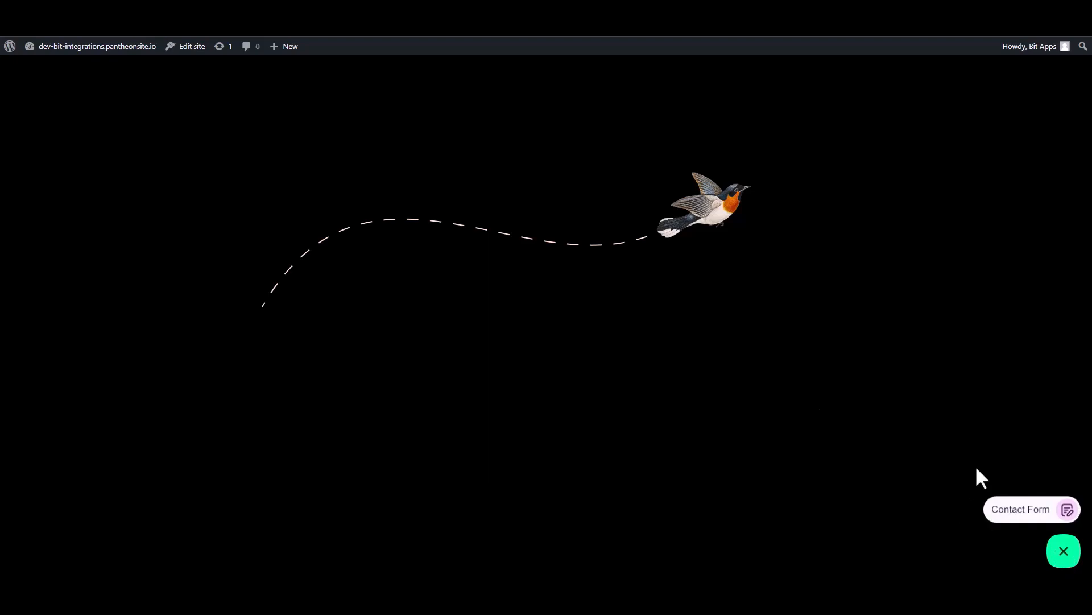
click(1022, 513)
Fill in the contact form's first name as "Name" and last name as "Name1"
click(951, 388)
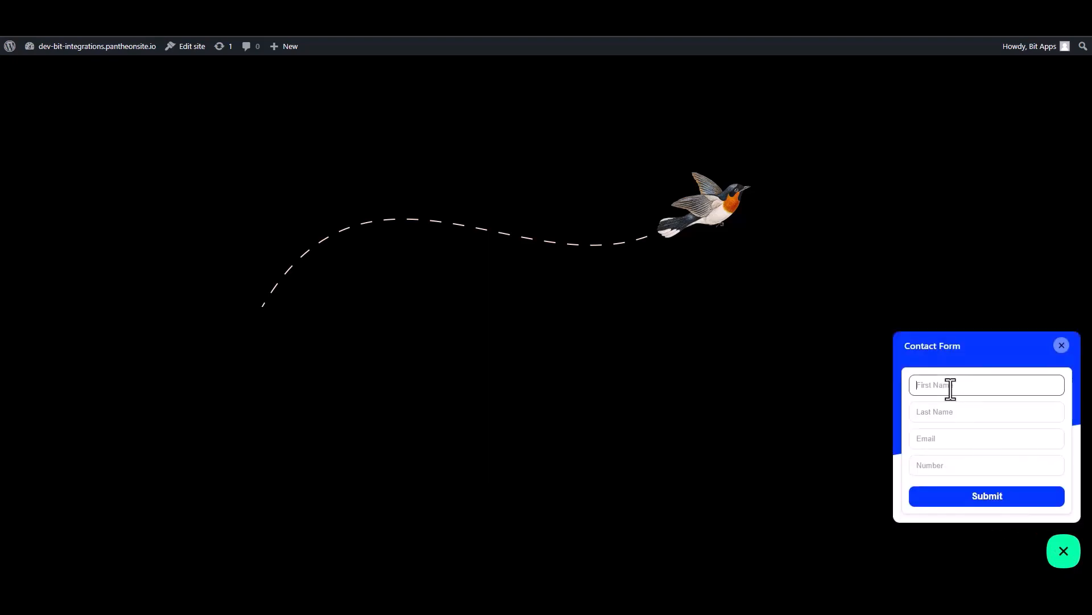
text(Name)
double_click(951, 389)
click(951, 388)
click(931, 413)
text(N)
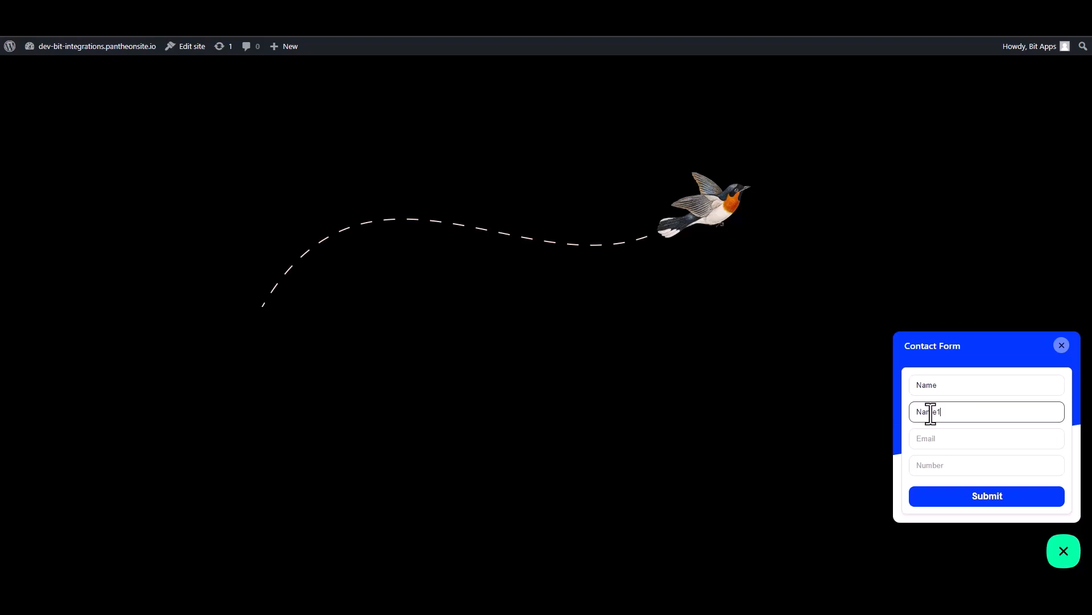
Enter a test email address and a test number in the contact form and submit it
click(940, 442)
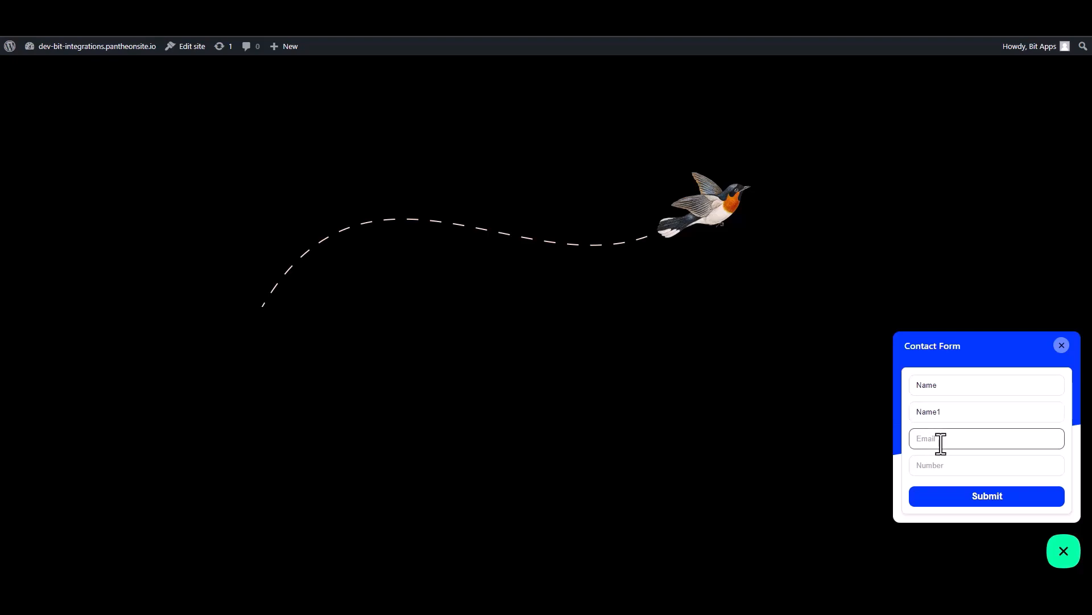
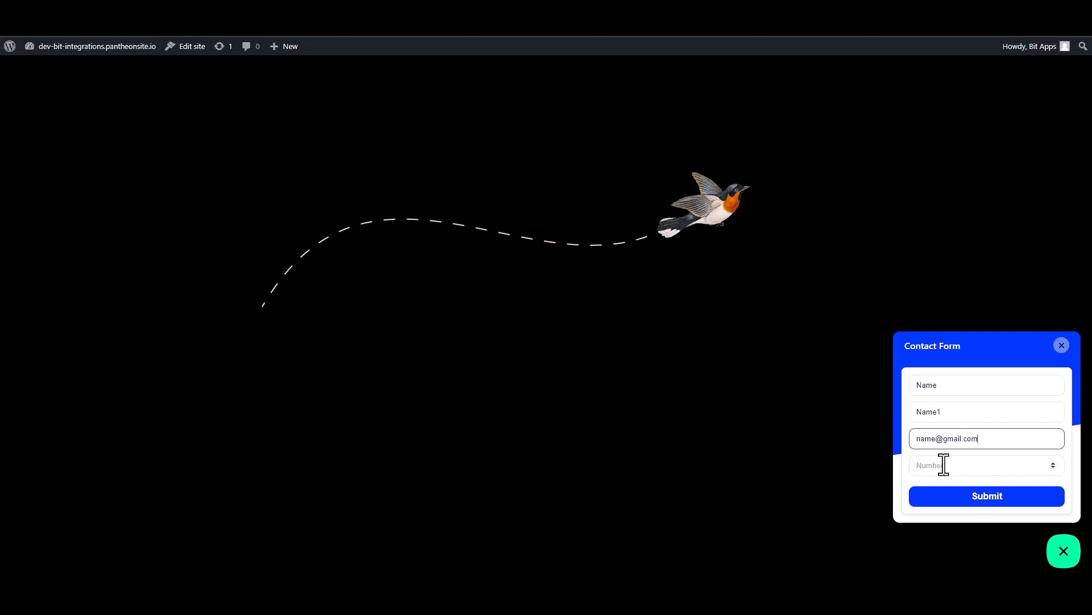
click(977, 473)
text(00000)
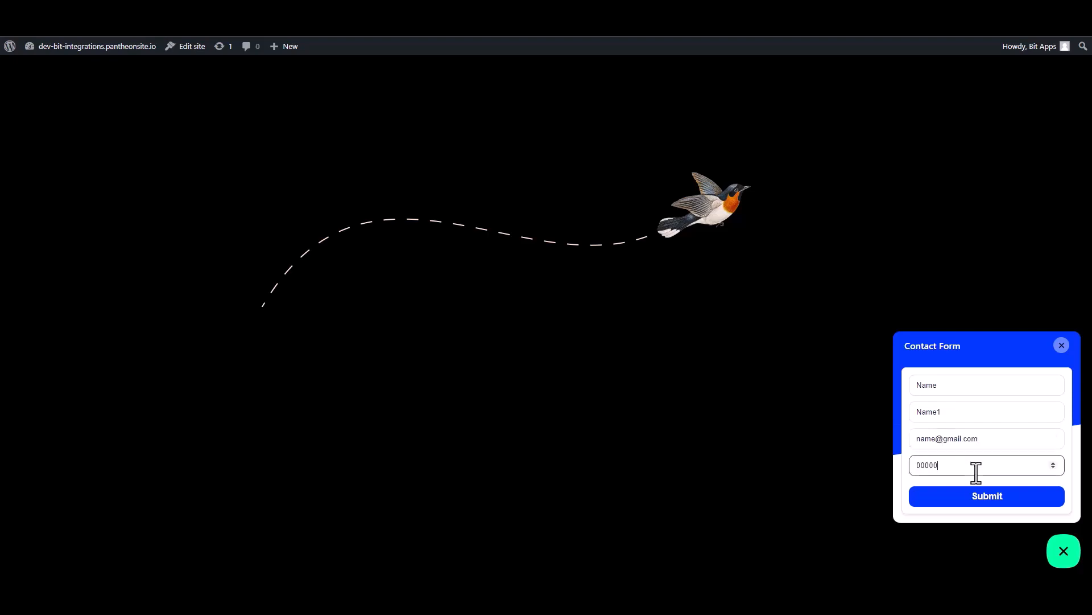
text(00)
click(991, 500)
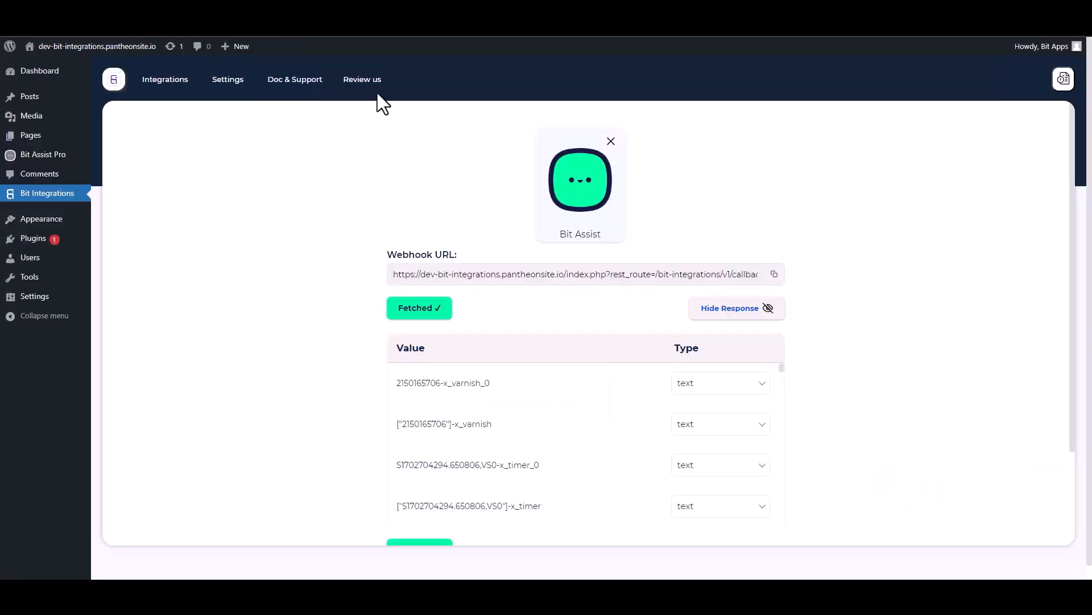
Review the fetched response values for the Bit Assist trigger and proceed to setting the action
scroll(505, 365, down, 10)
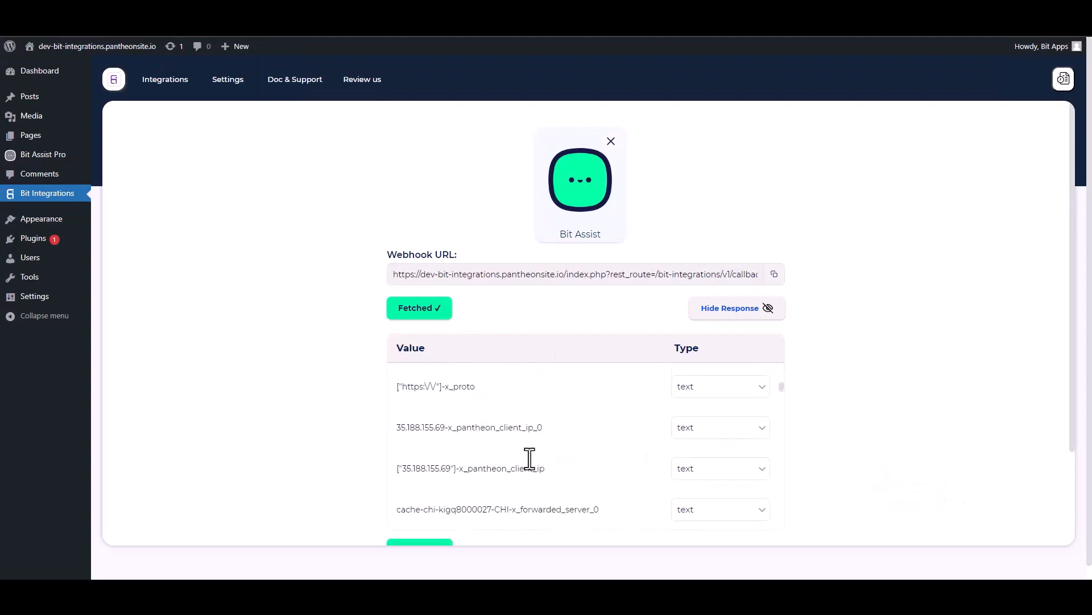
scroll(902, 387, down, 1)
scroll(901, 388, down, 2)
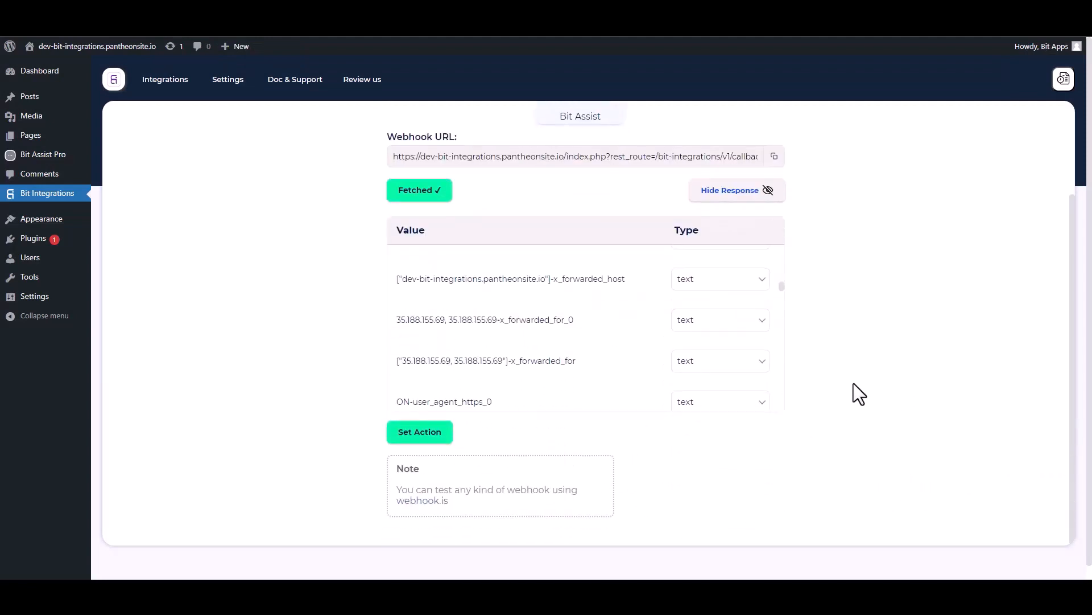
scroll(897, 398, down, 1)
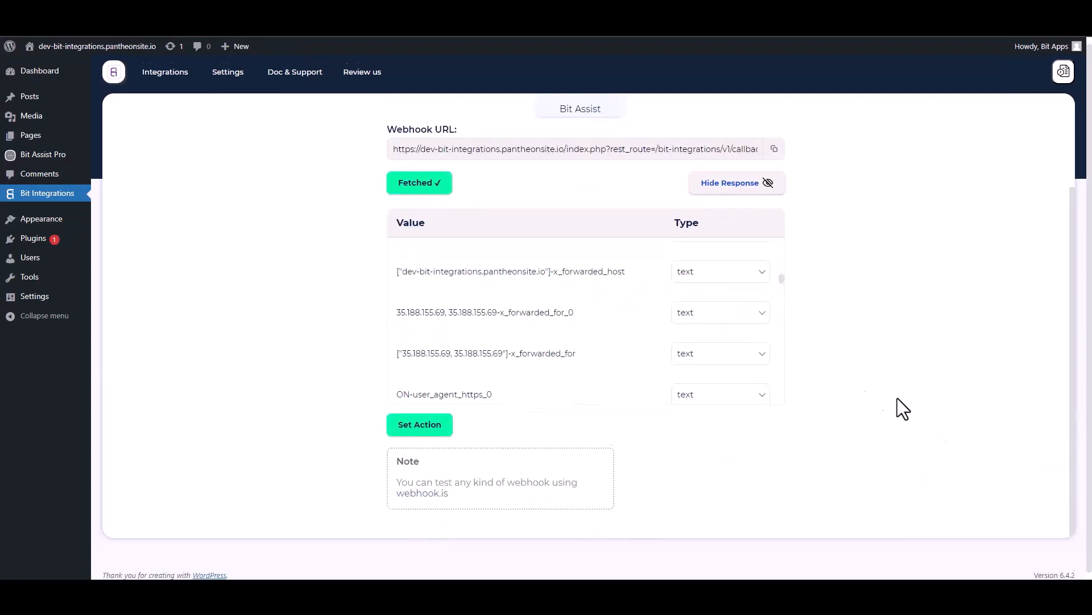
click(426, 423)
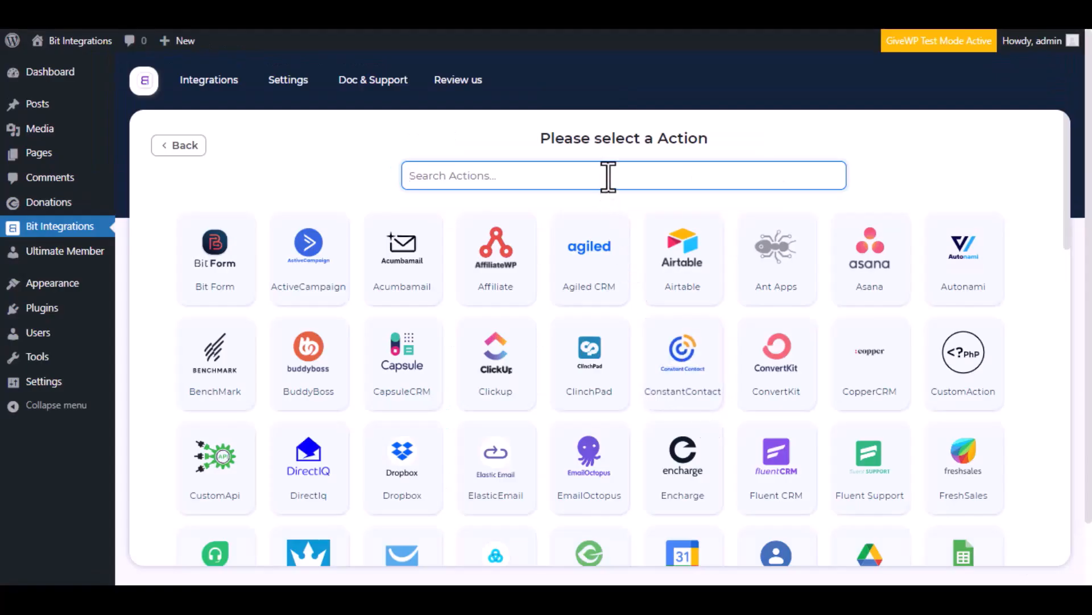
Search the actions for "Givewp" and select GiveWp as the integration's action
text(Give)
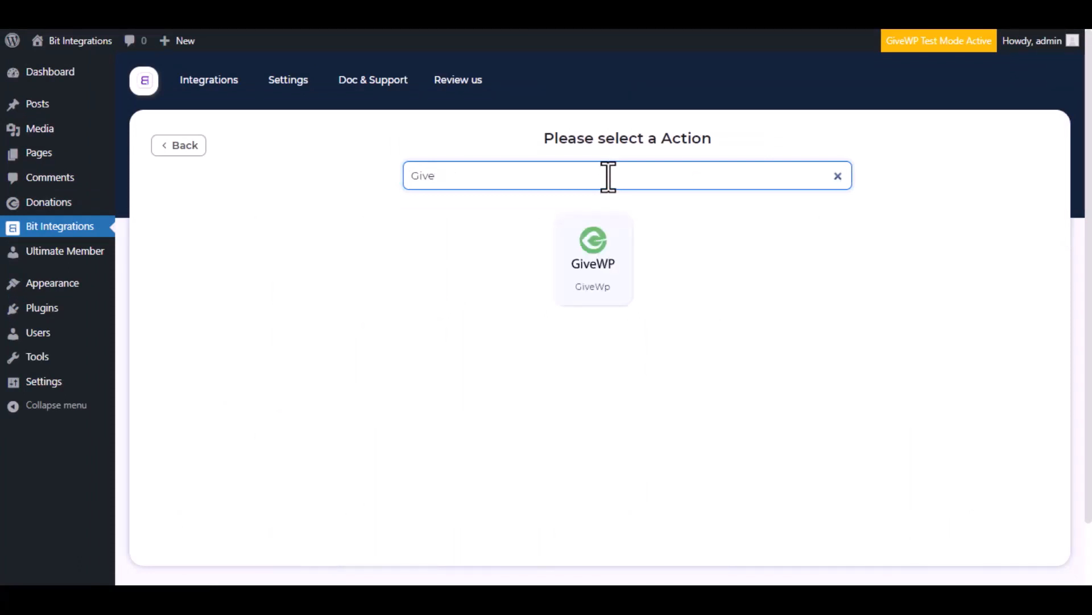
text(wp)
click(613, 271)
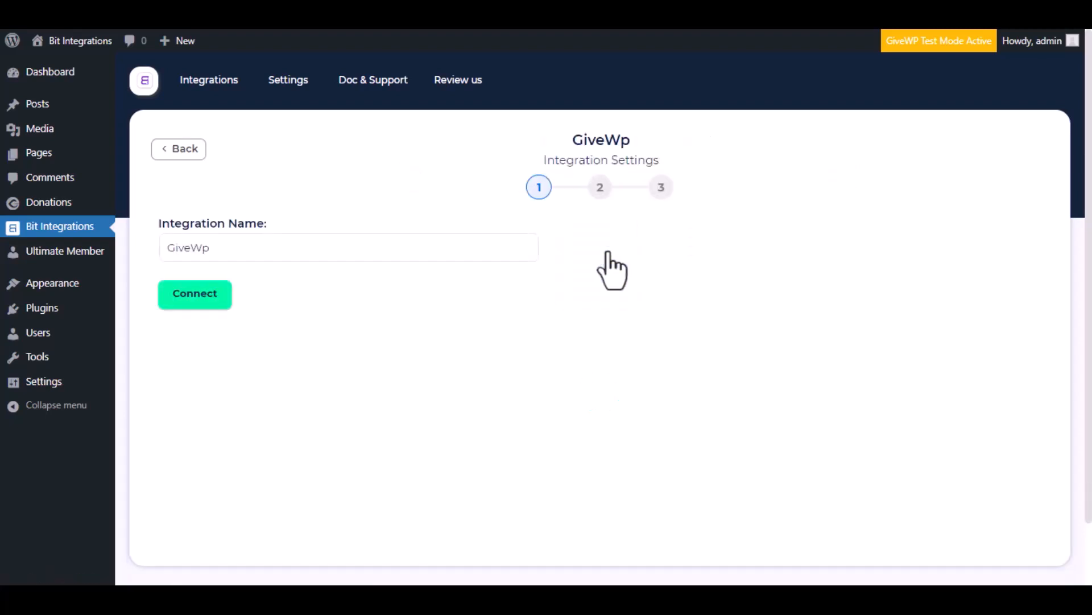
Keep "GiveWp" as the integration name, connect to GiveWp and continue to the action settings
click(278, 246)
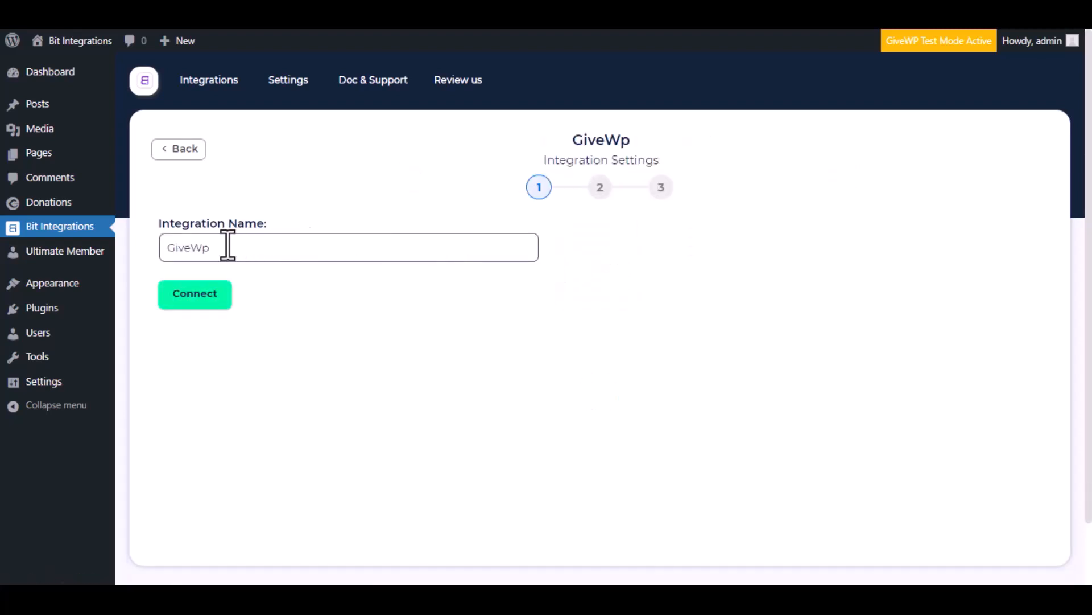
drag(227, 246, 151, 262)
click(192, 249)
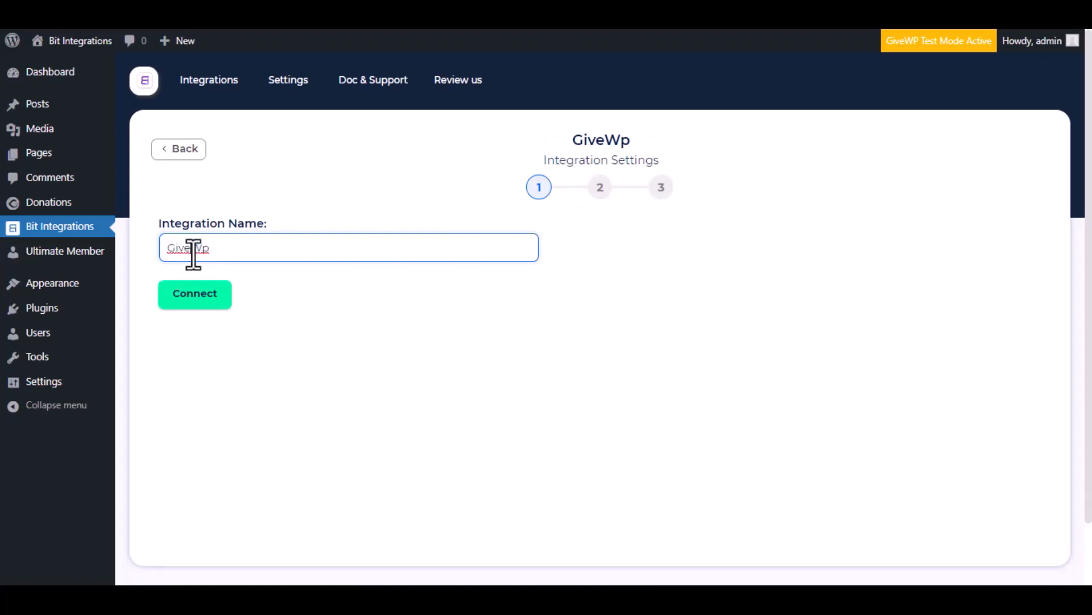
click(192, 307)
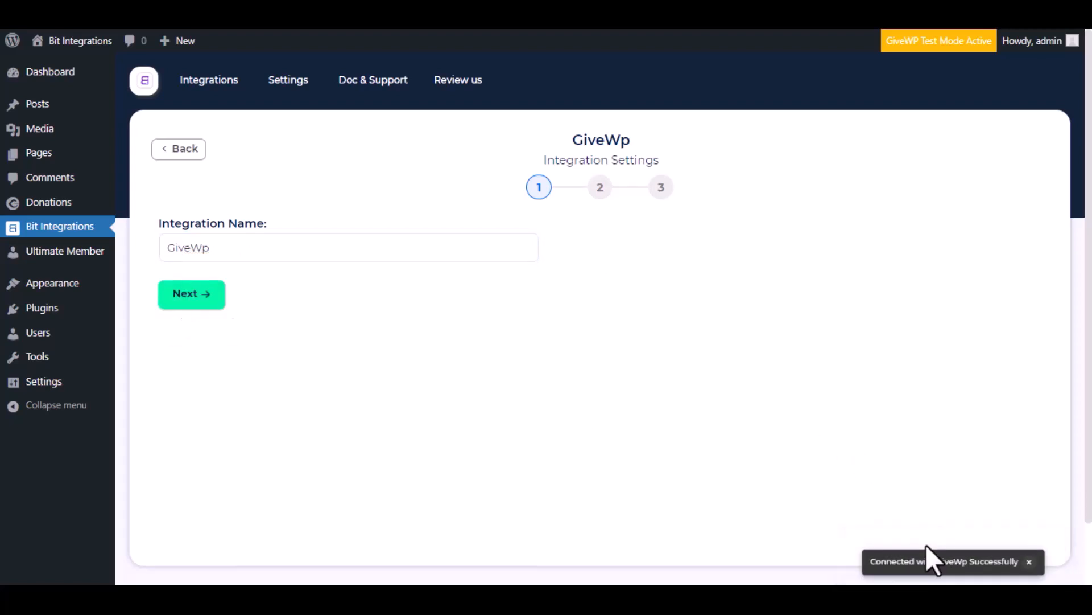
click(202, 307)
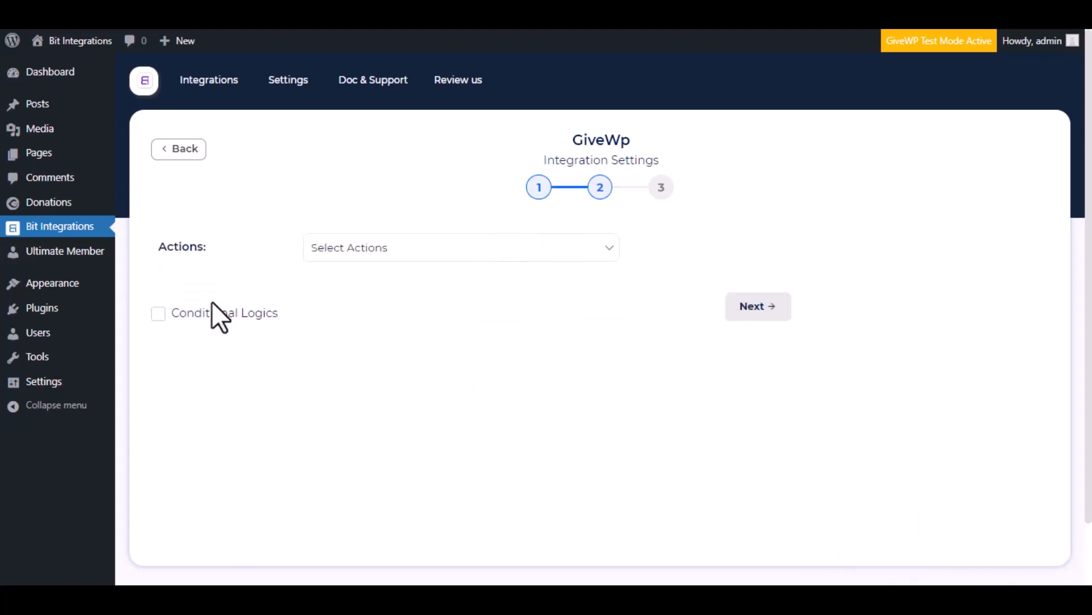
Choose the "Create a donar" action and map the E-mail Address form field to Email
click(373, 253)
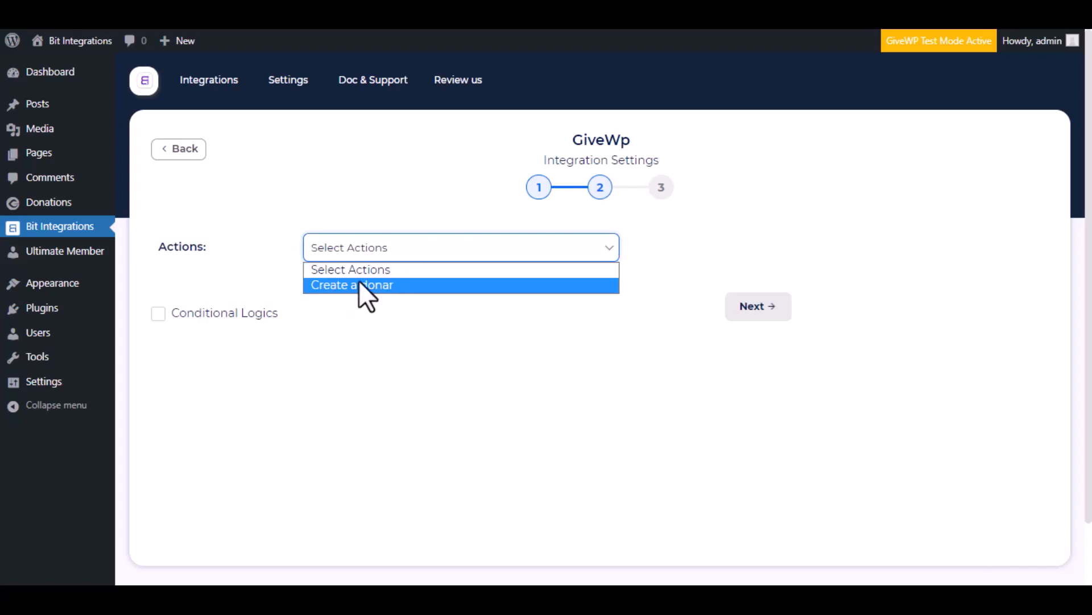
click(359, 285)
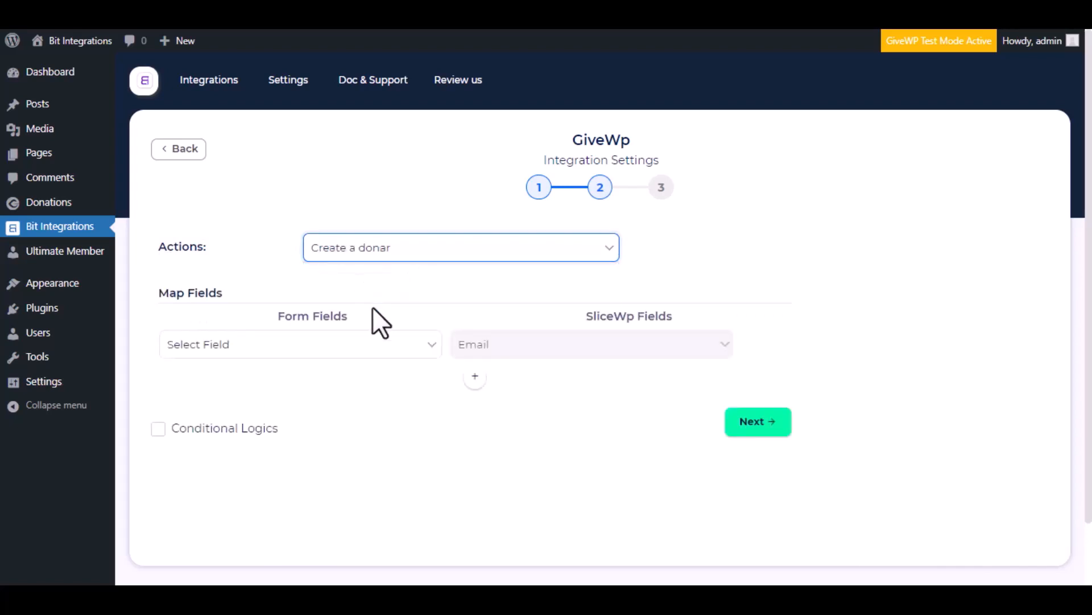
click(313, 354)
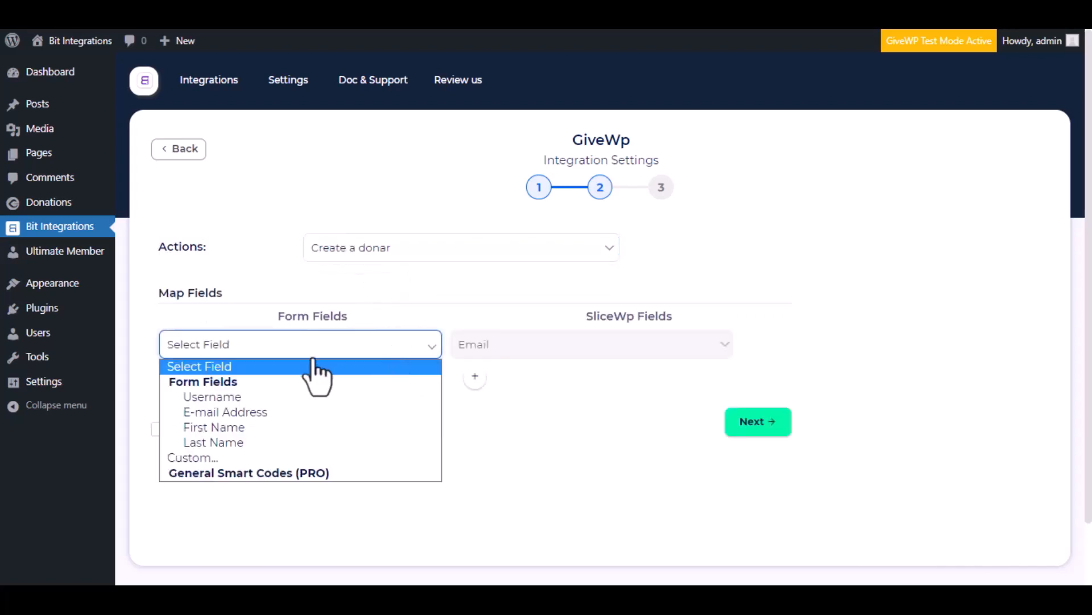
click(273, 411)
Add a field mapping that links the First Name form field to First Name
click(475, 376)
click(487, 380)
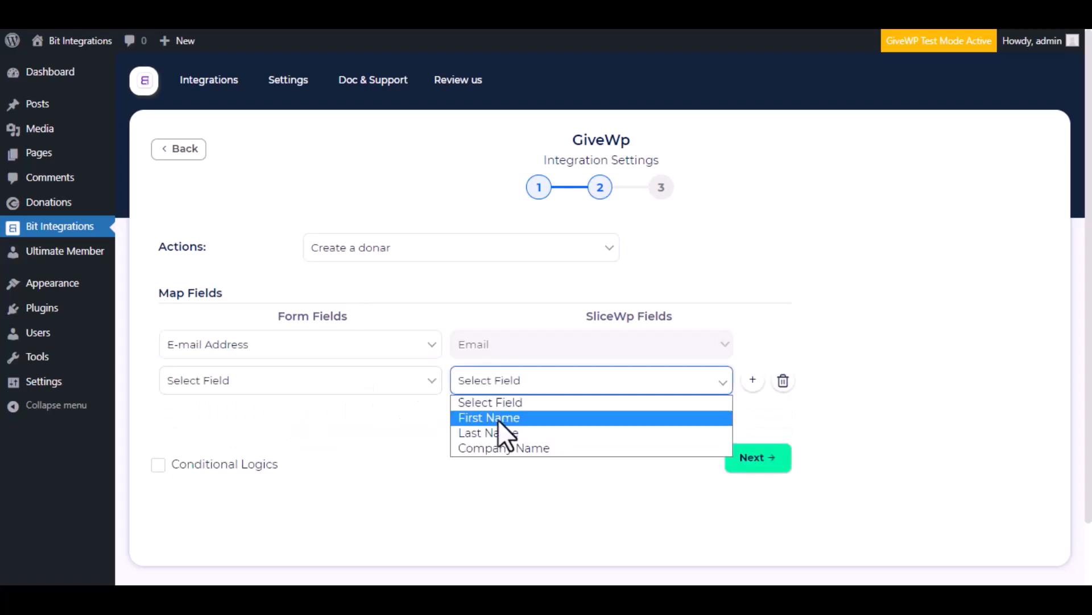
click(498, 419)
click(418, 383)
click(316, 463)
Add another field mapping that links the Last Name form field to Last Name
click(475, 414)
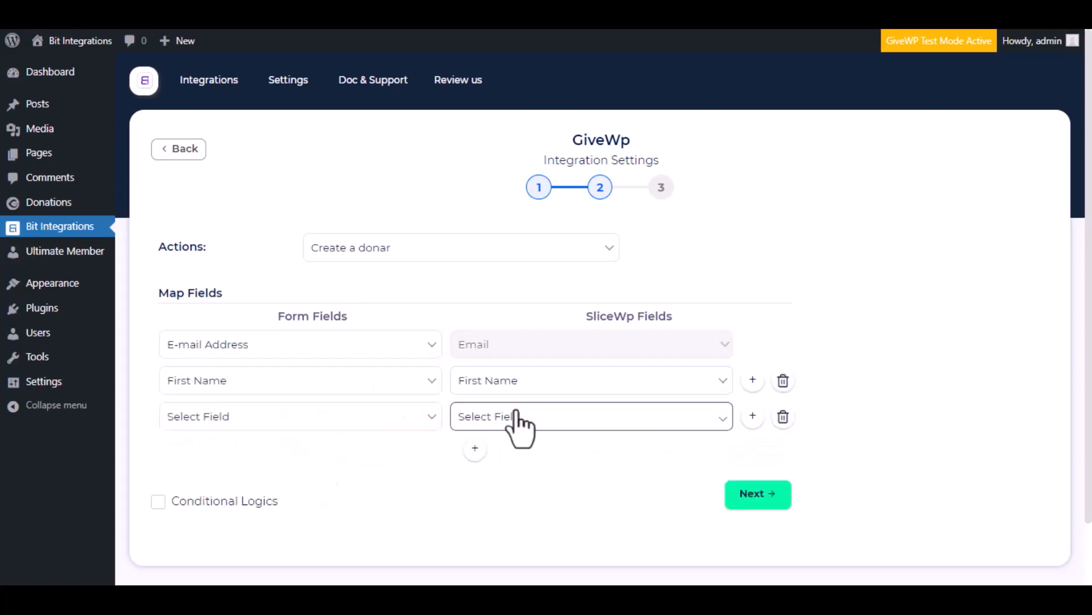
click(518, 415)
click(512, 469)
click(380, 418)
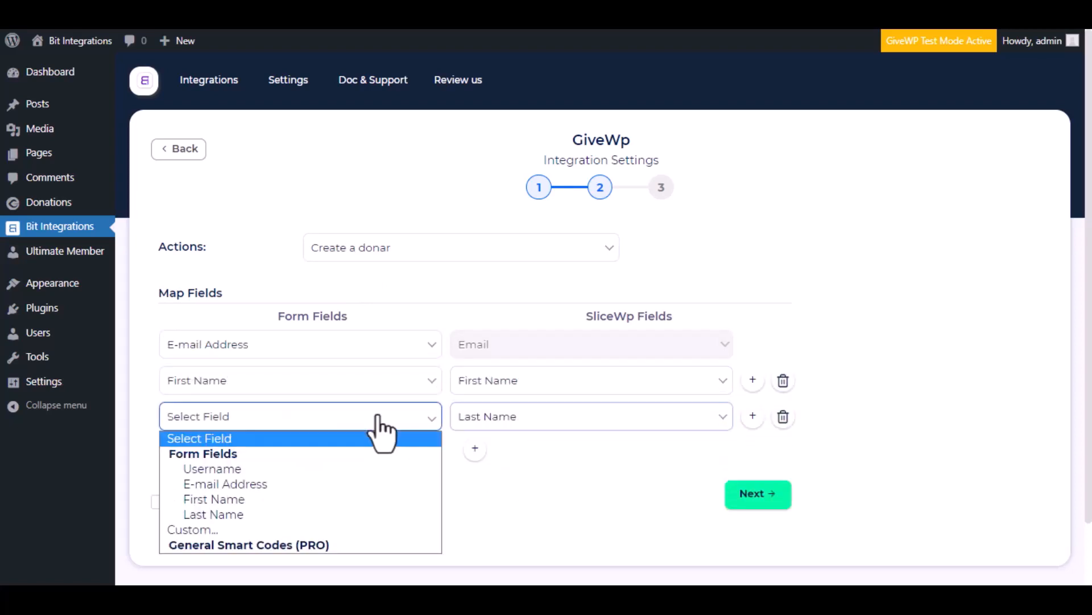
click(285, 514)
Enable Conditional Logics to examine its rule options and turn it off again
scroll(408, 448, down, 2)
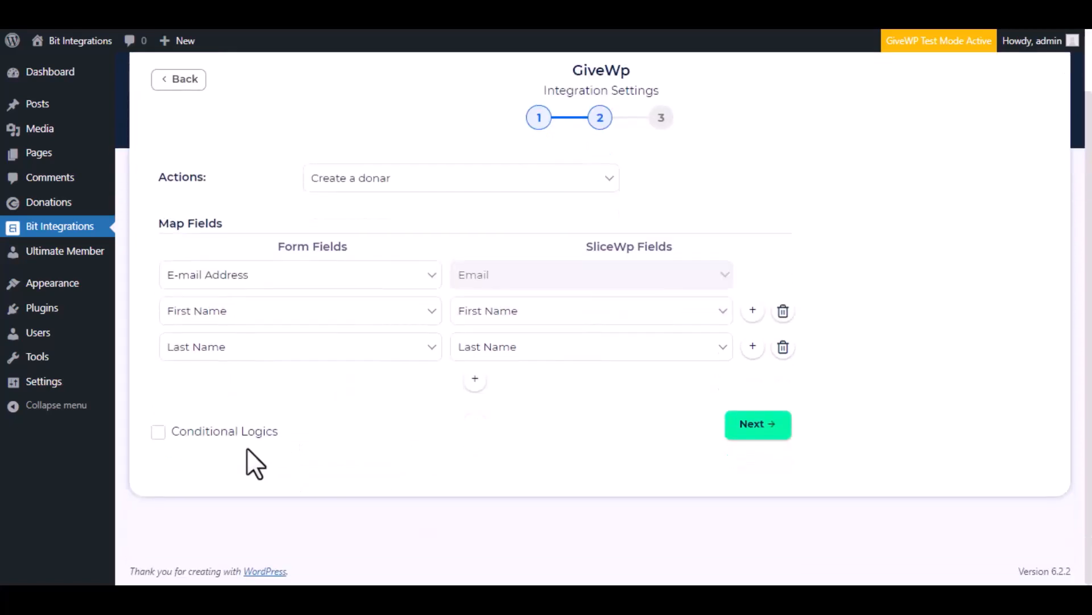
click(159, 435)
scroll(391, 479, down, 2)
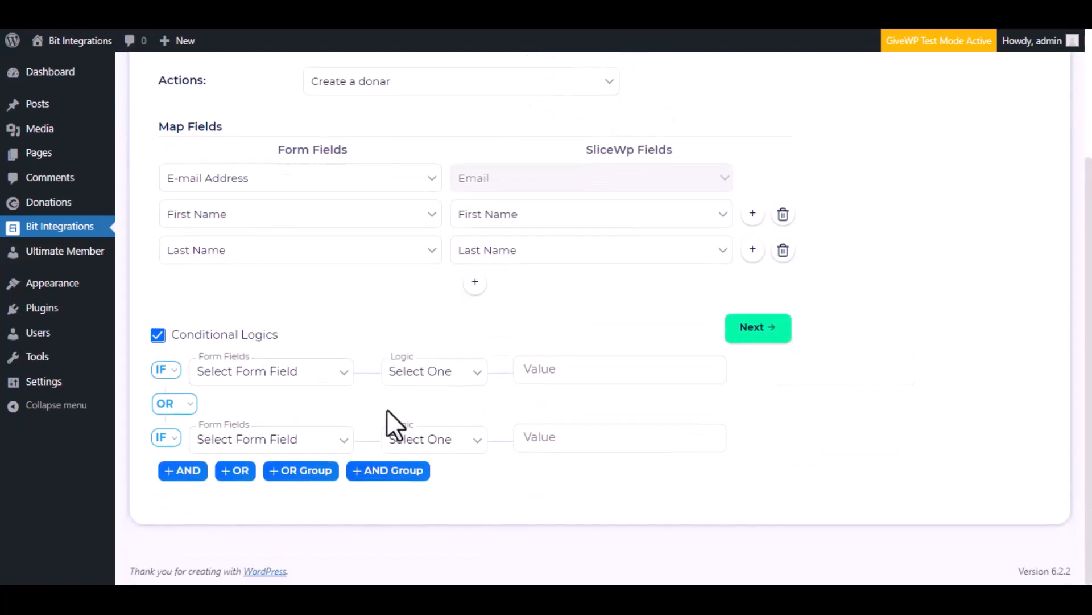
click(157, 337)
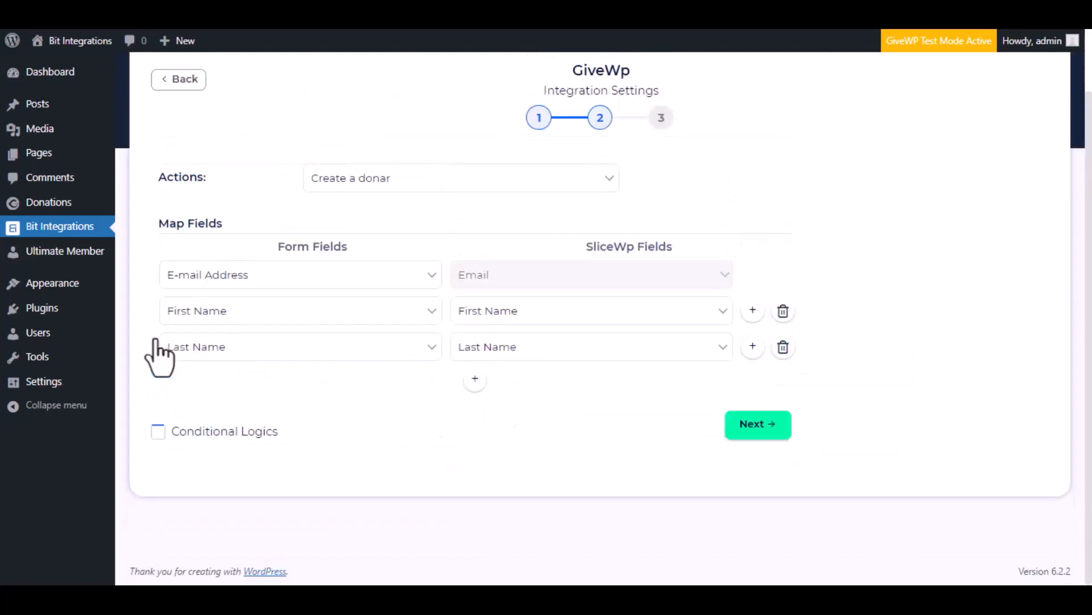
Continue to the final integration stage, then finish and save the GiveWp integration
click(754, 426)
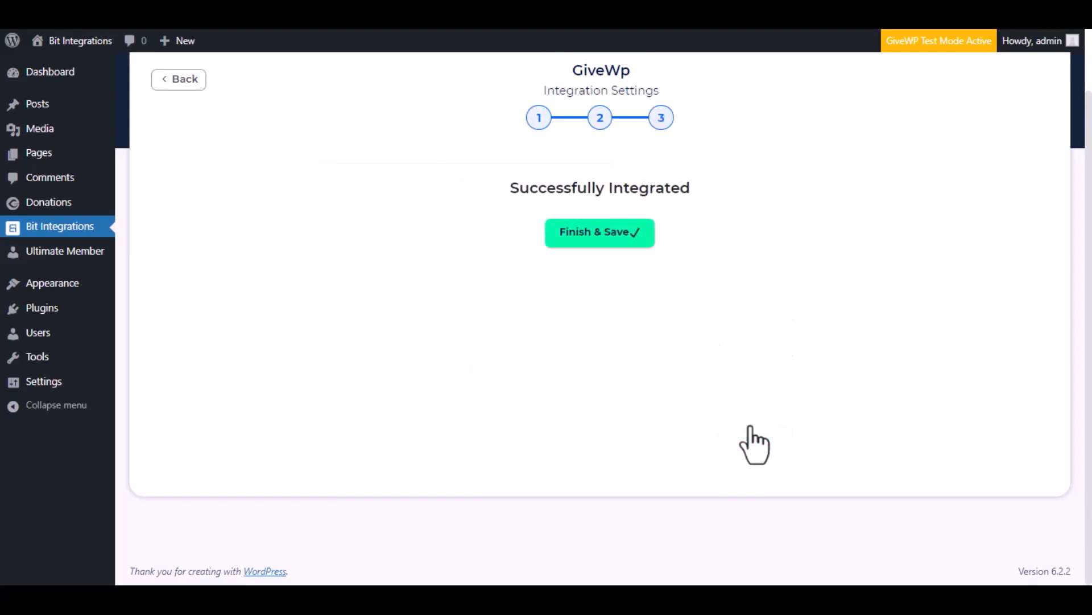
click(616, 239)
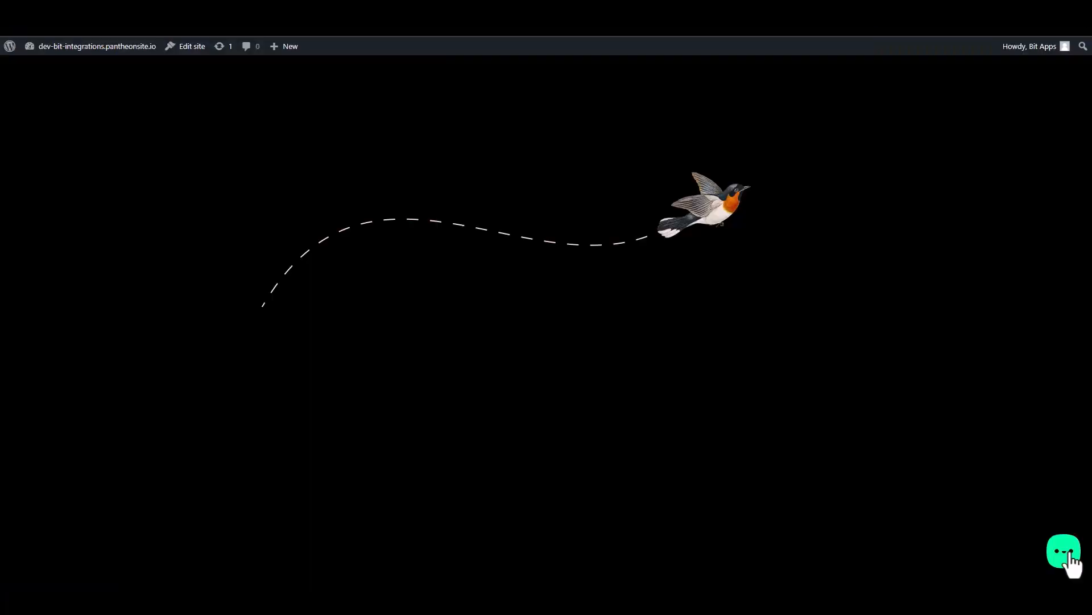
Open the Custom Form from the live site's widget and enter first name "Bit" and last name "Integrations"
click(1070, 561)
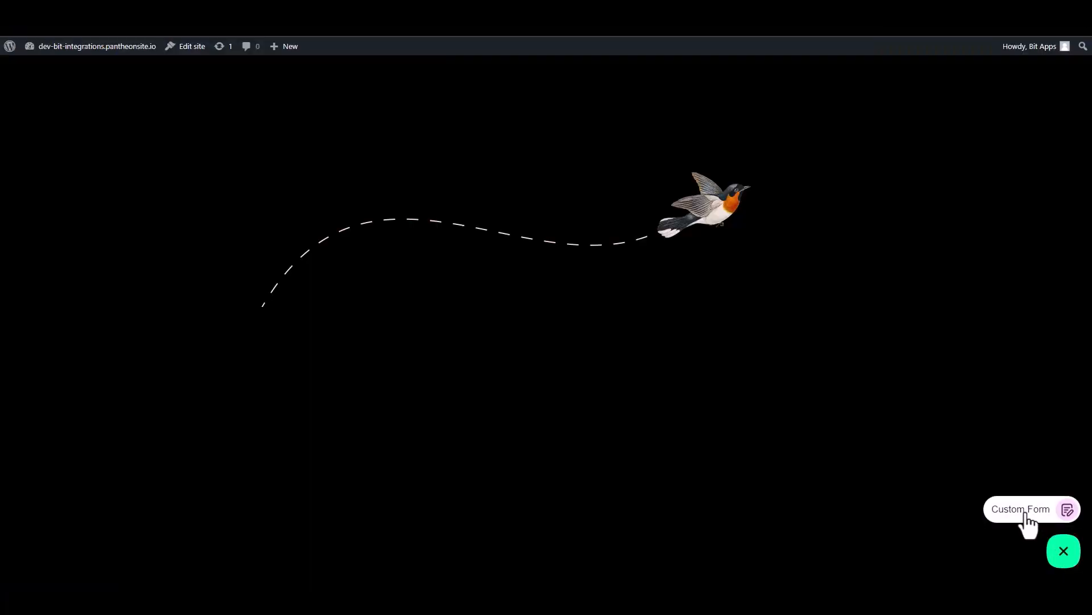
click(1029, 522)
click(968, 389)
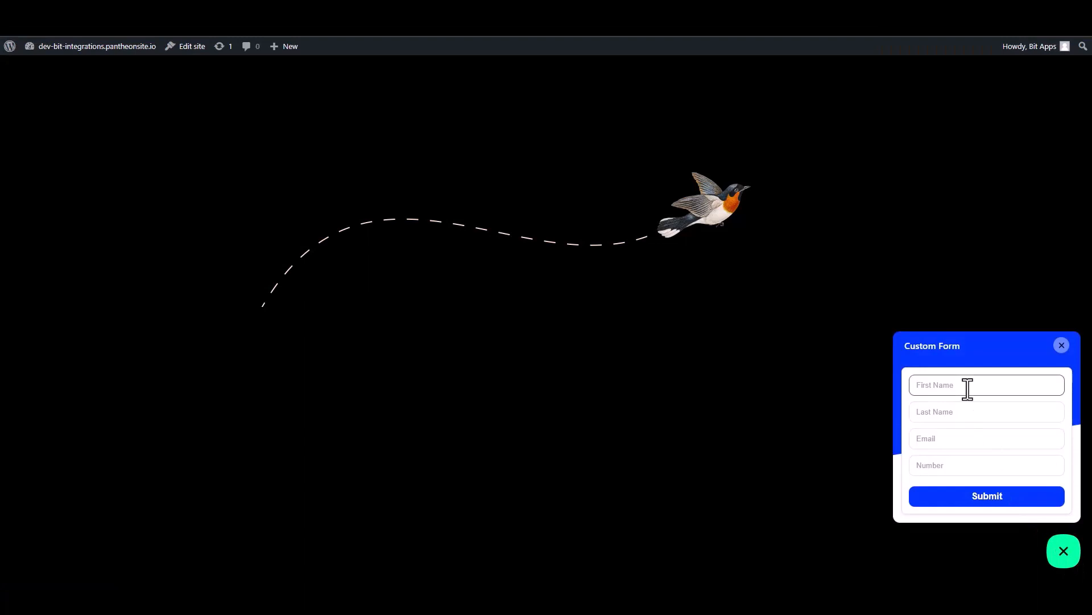
text(Bit)
click(960, 414)
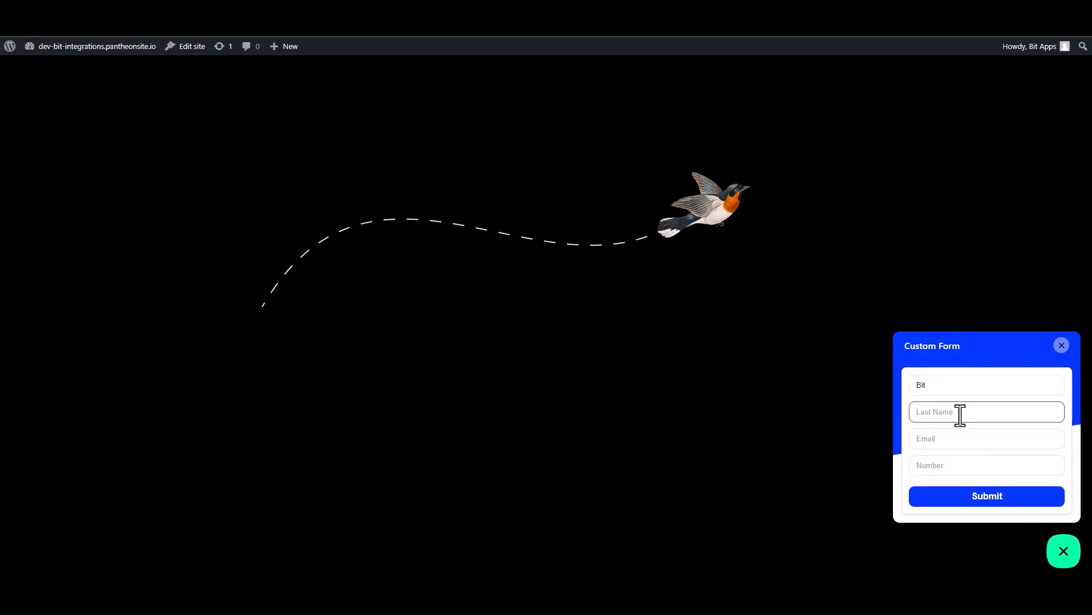
text(Integrat)
key(BackSpace)
key(BackSpace)
Enter the contact's email address and number in the Custom Form and submit it
click(1036, 443)
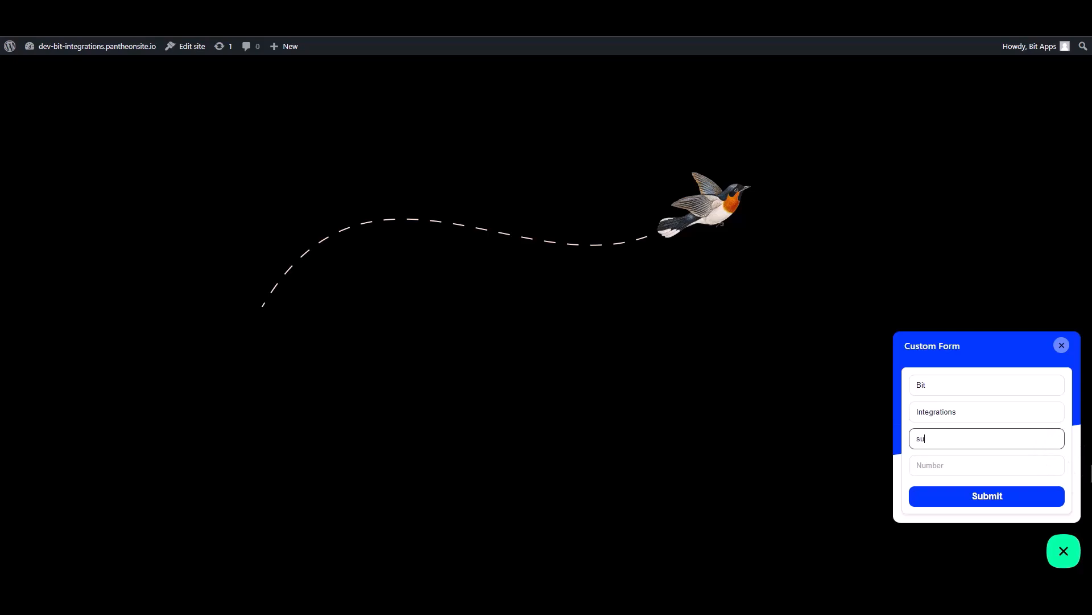
click(1053, 467)
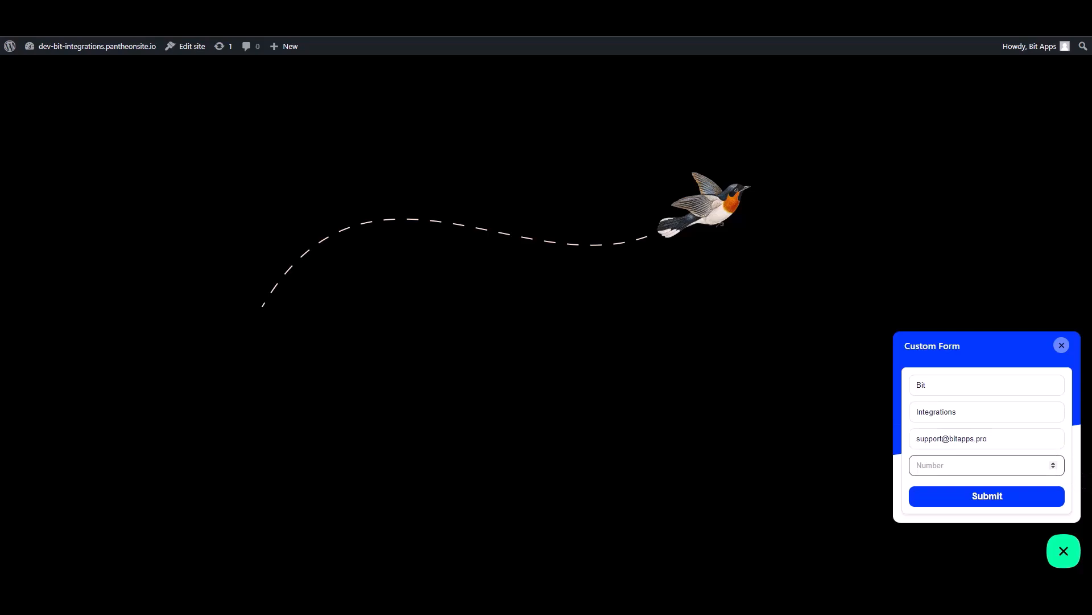
text(444555666)
click(1031, 498)
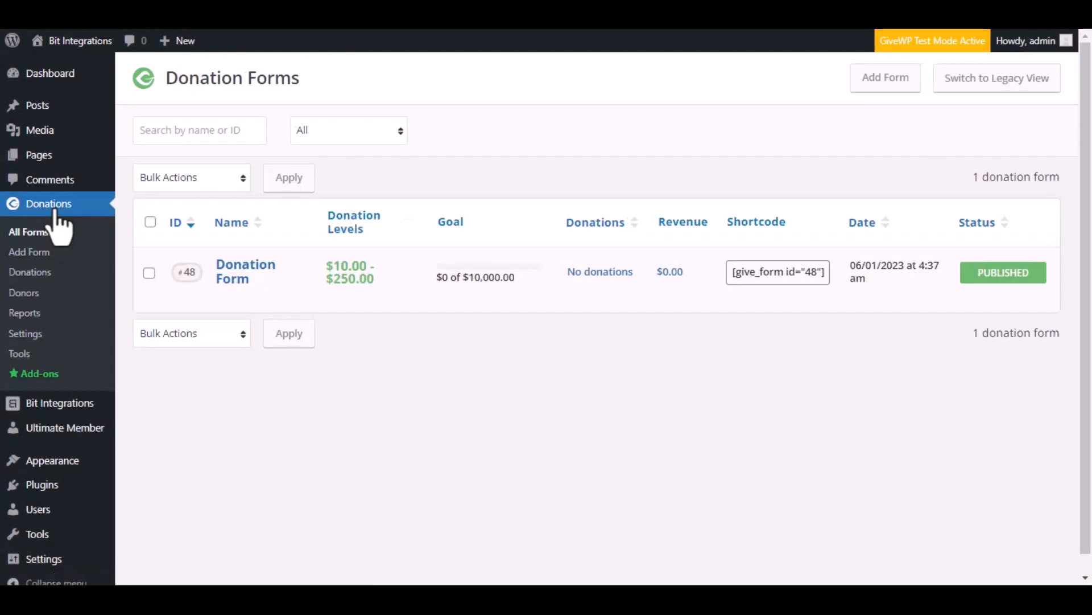
Open the Donors list of the GiveWP donations plugin in the WordPress admin
click(28, 293)
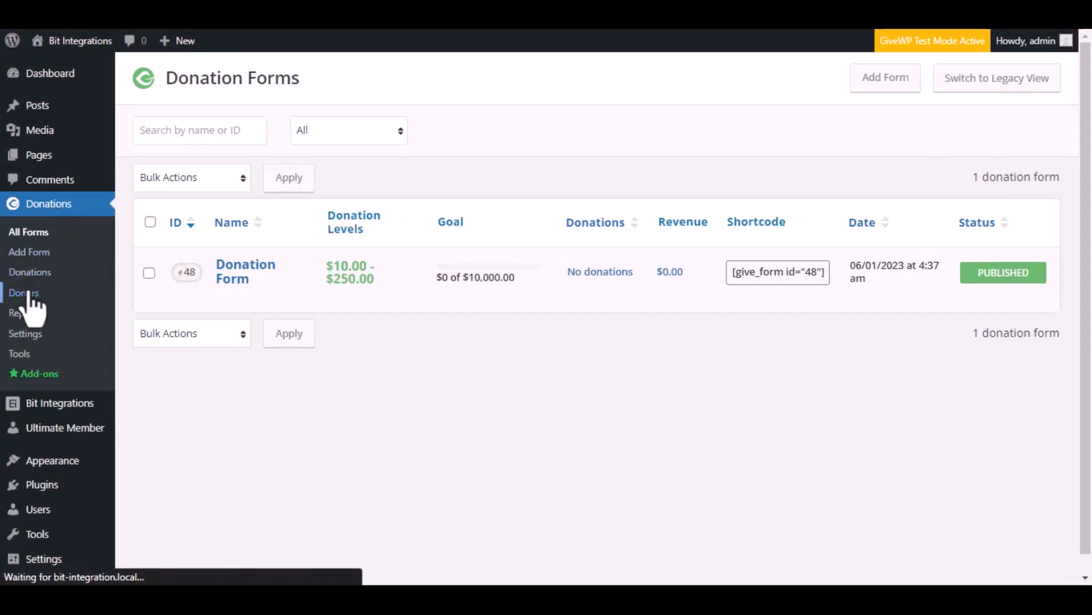